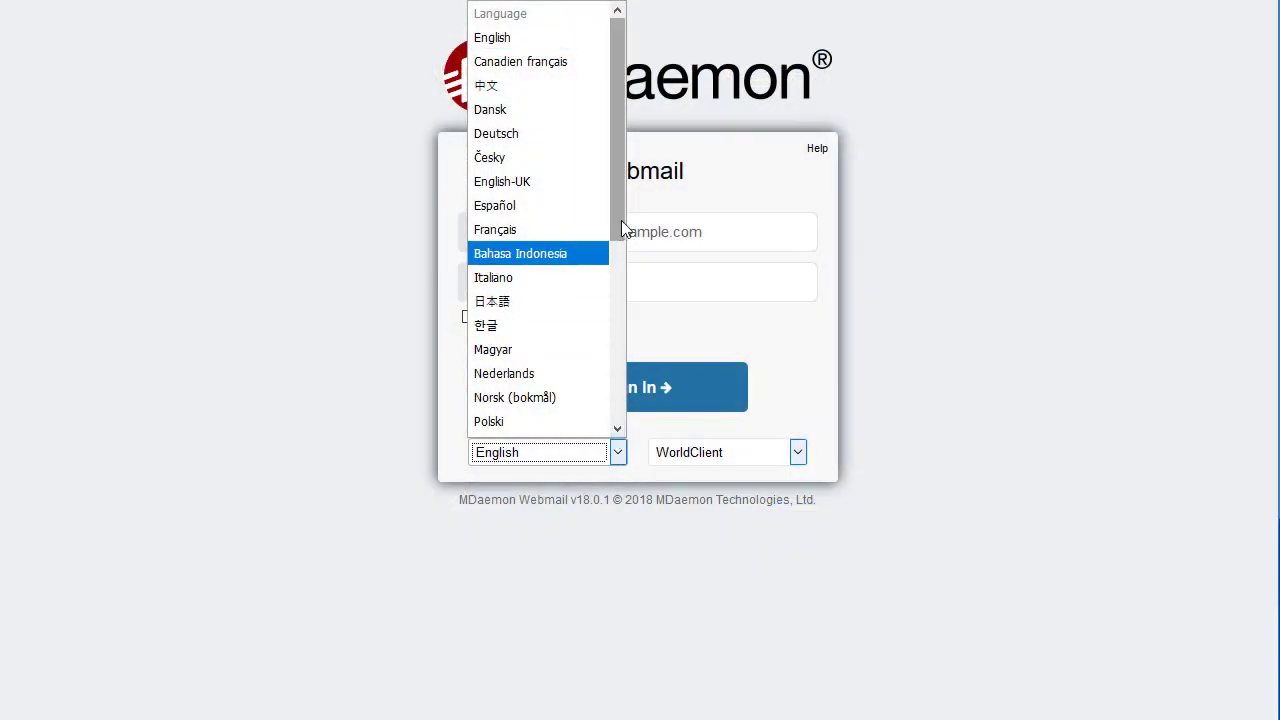
Step: Browse the available sign-in languages and open the list of signatures for editing in the compose settings
left_click_drag(621, 228, 626, 412)
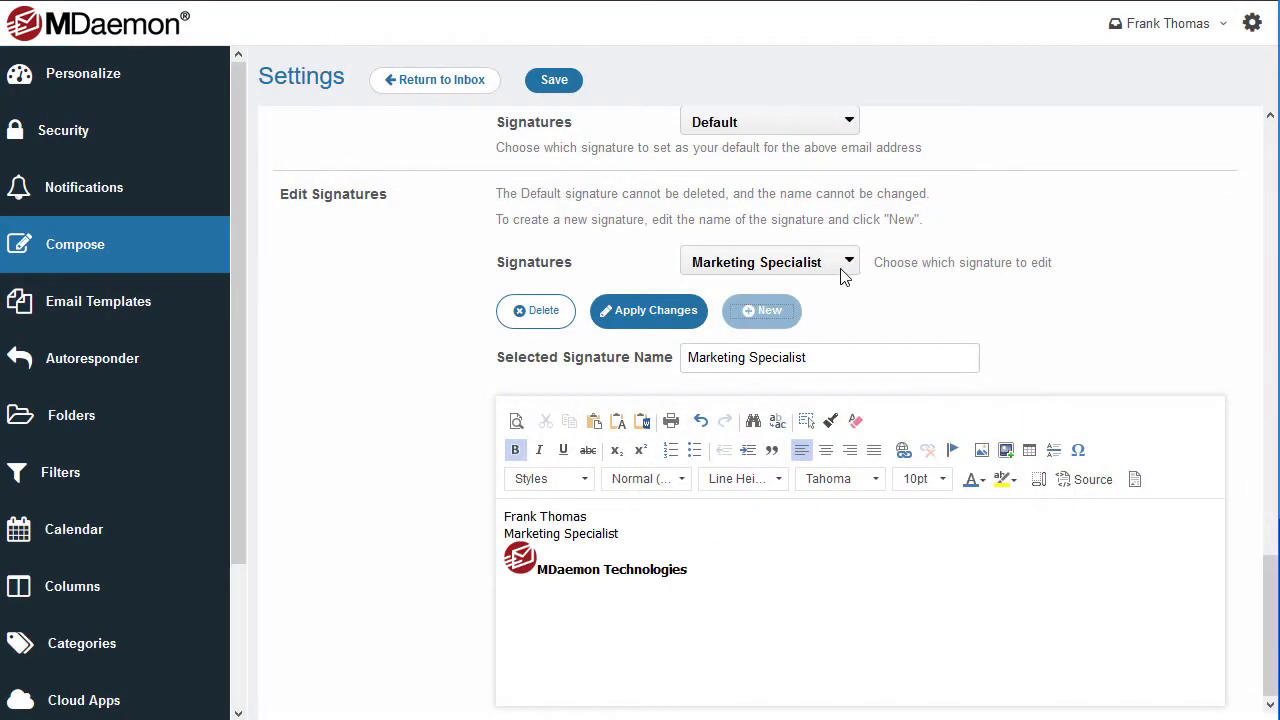
left_click(851, 261)
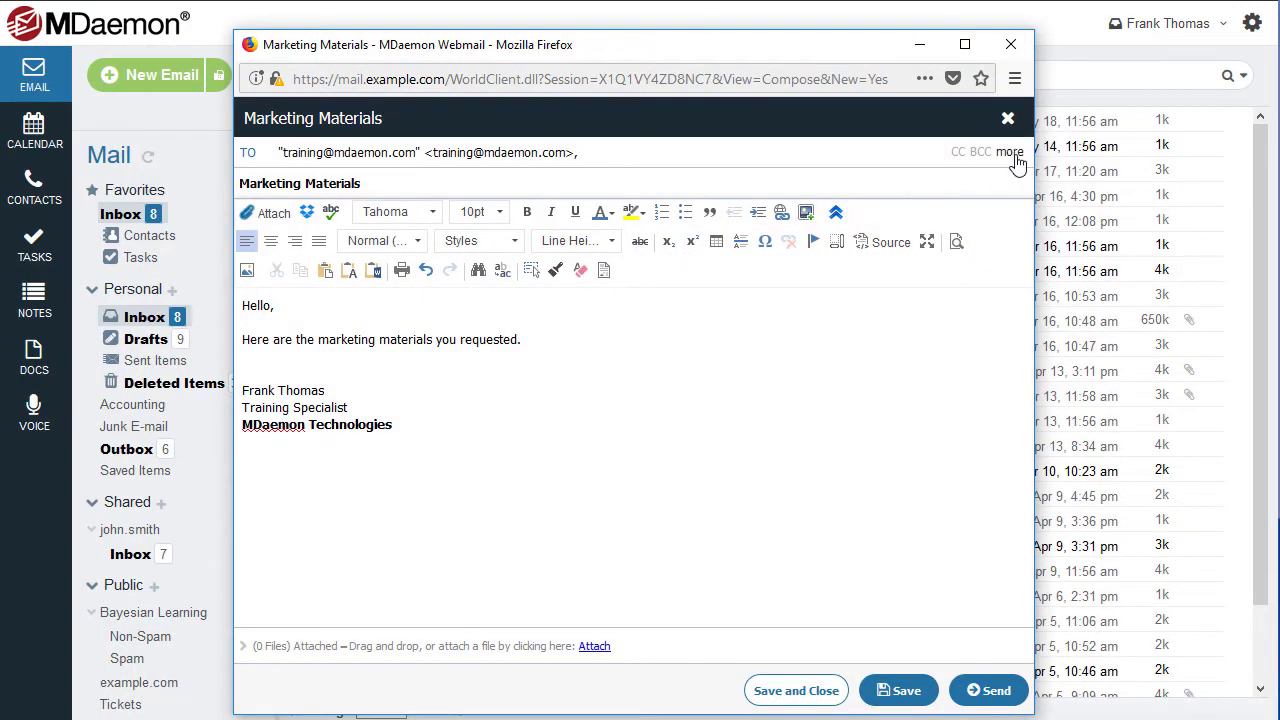
Step: Set the signature of the Marketing Materials message to Marketing Specialist in its advanced options
left_click(1010, 153)
left_click(576, 271)
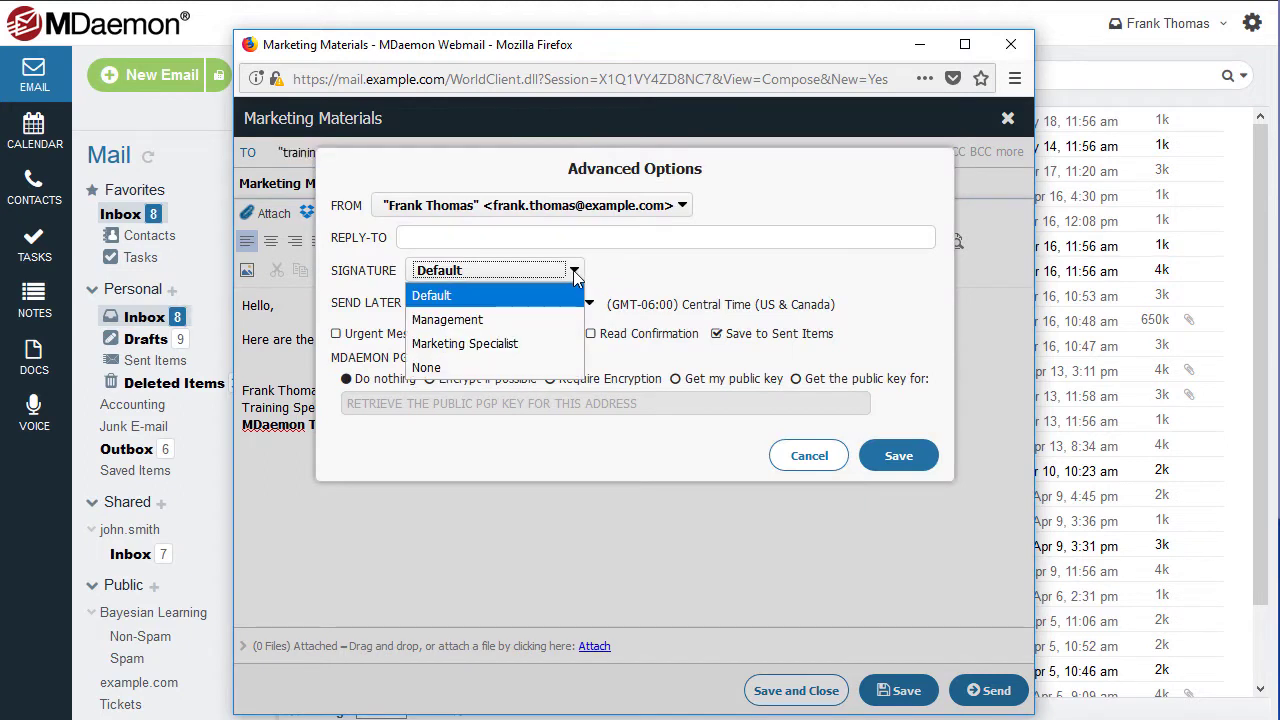
left_click(480, 345)
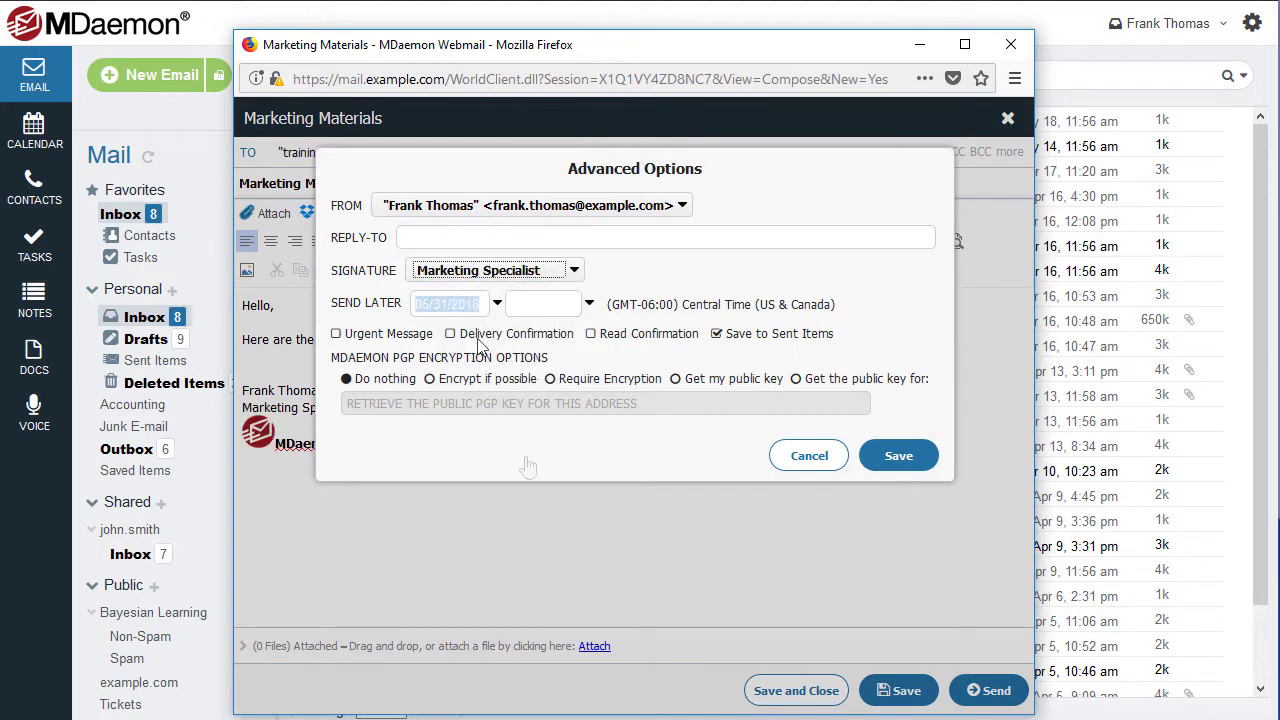
Step: Schedule the message to be sent on 05/31/2018 at 11:00 AM and attach the four selected PNG files
left_click(589, 304)
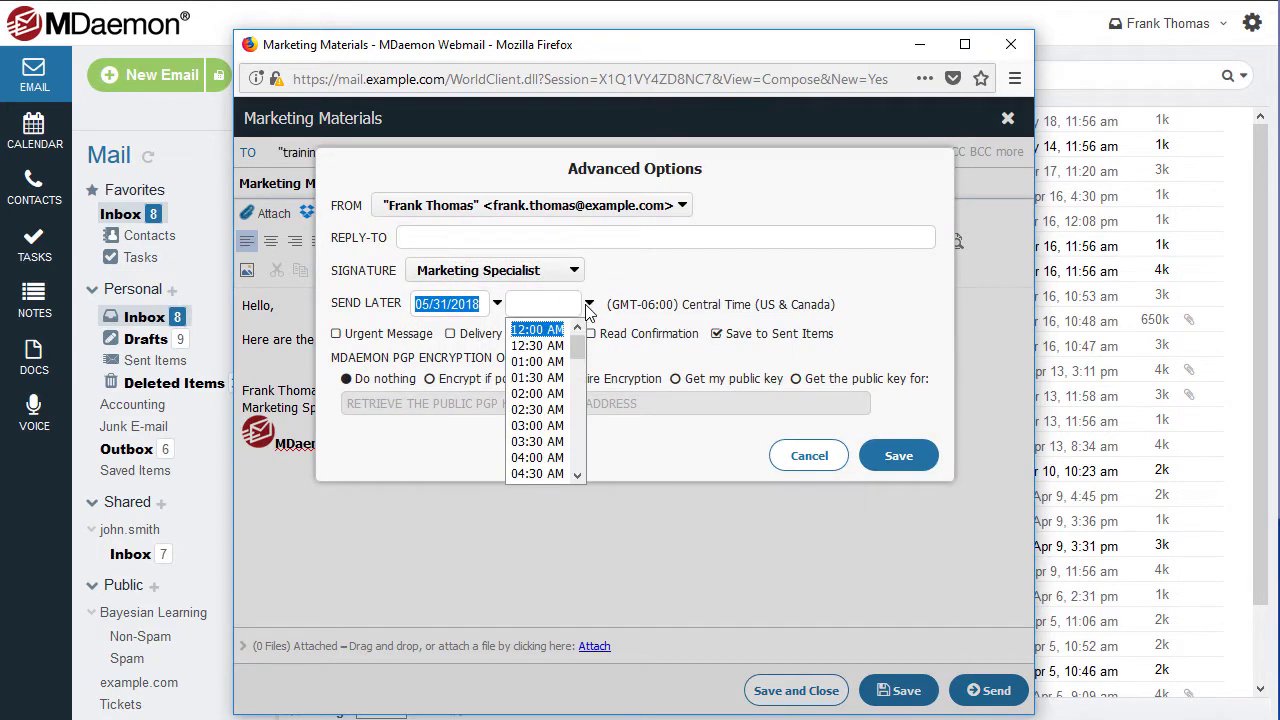
left_click_drag(578, 350, 575, 397)
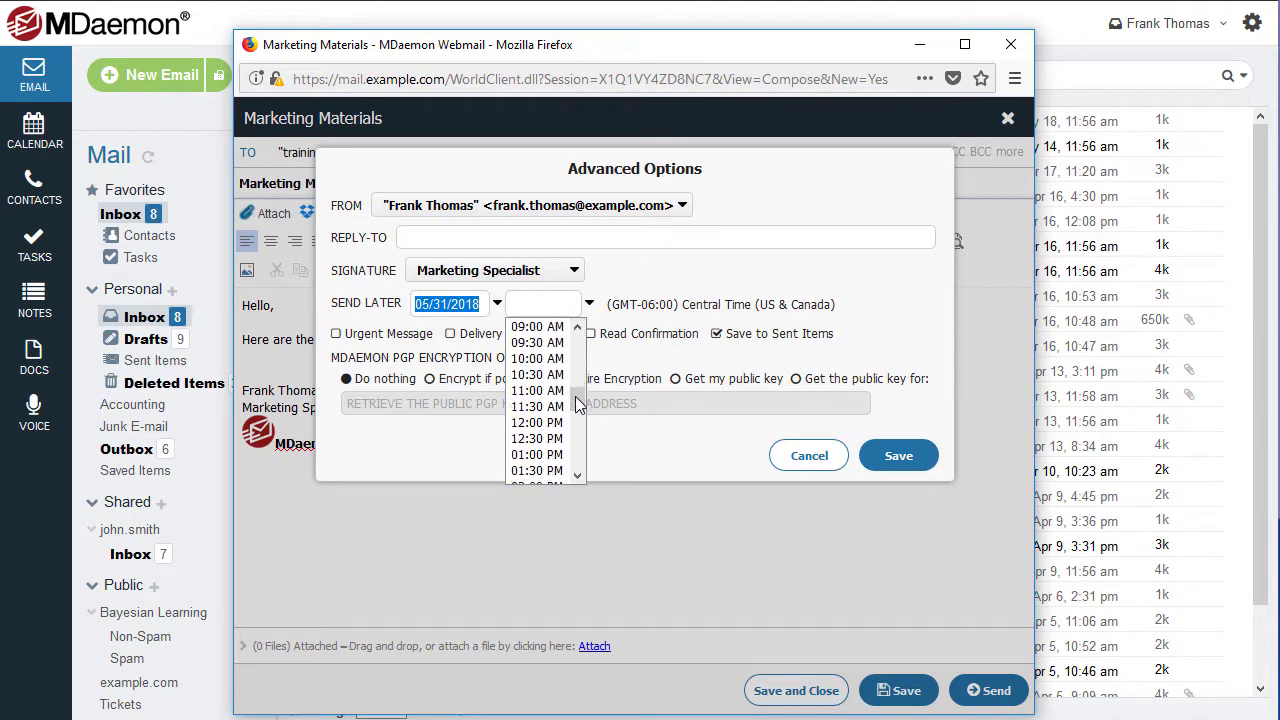
left_click(540, 391)
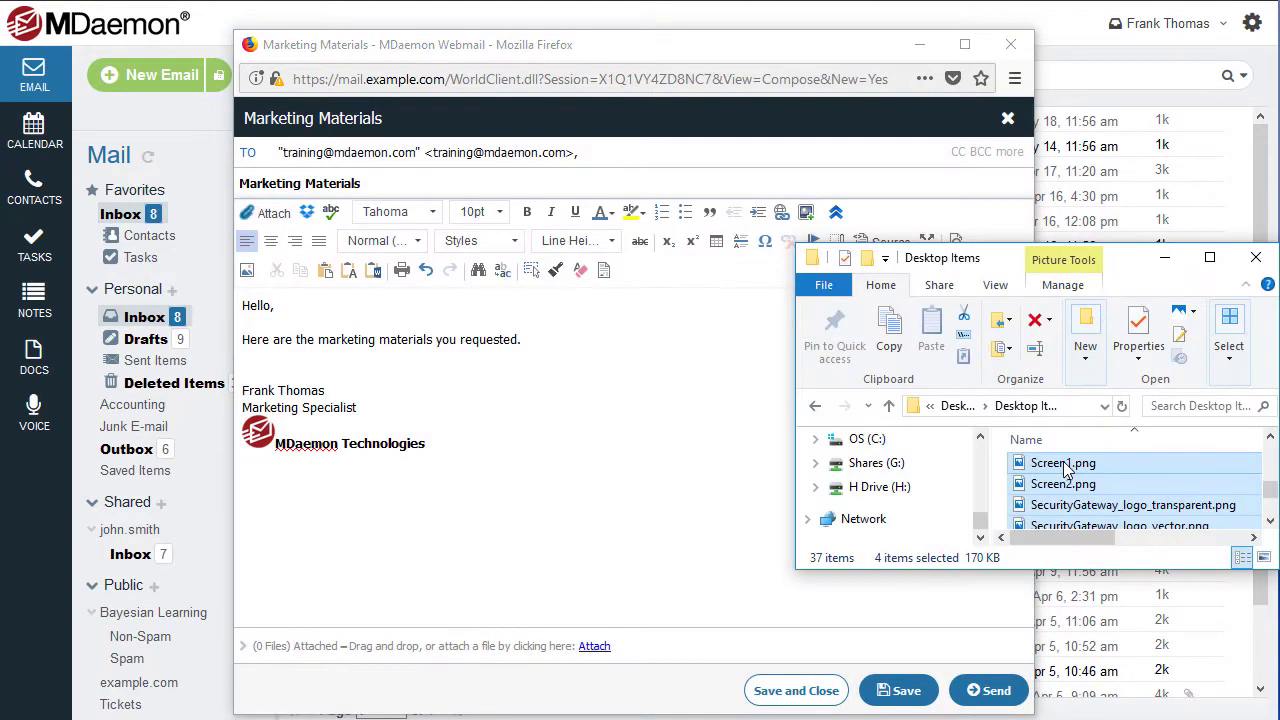
left_click_drag(1063, 461, 490, 650)
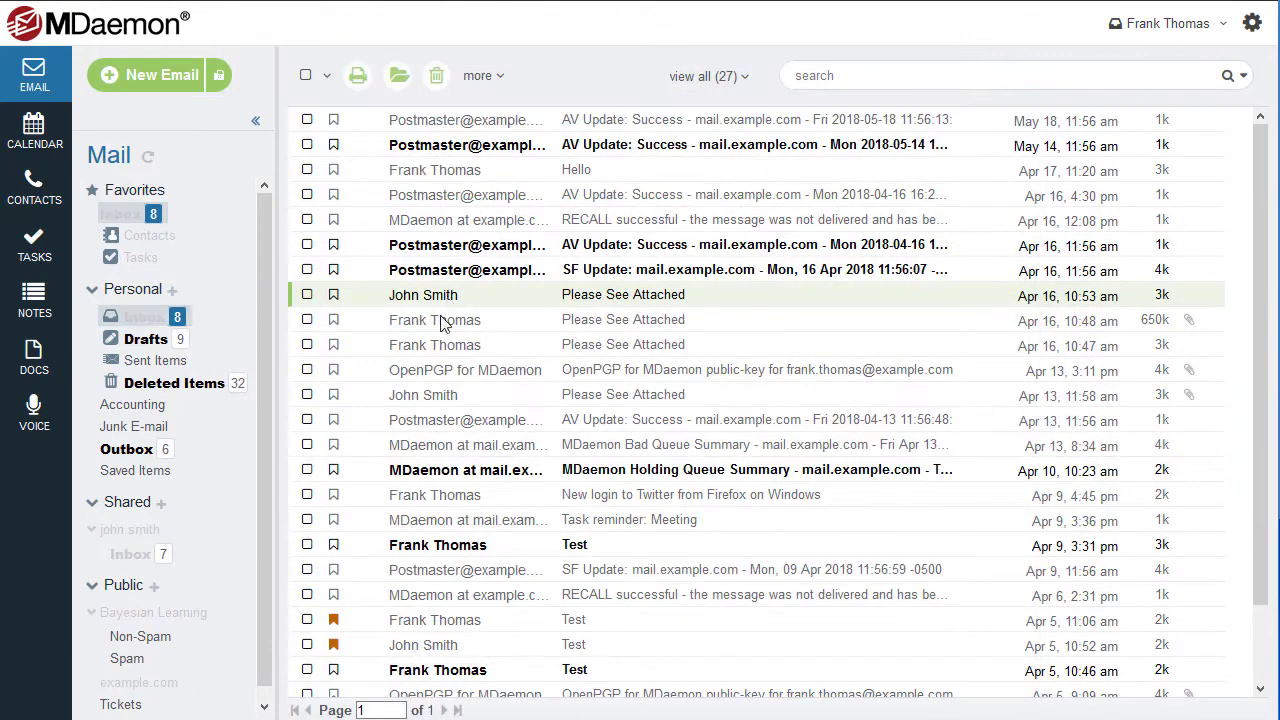
Step: Move the "Please See Attached" message of Apr 16, 10:53 am from the inbox into another personal folder
left_click_drag(443, 322, 155, 483)
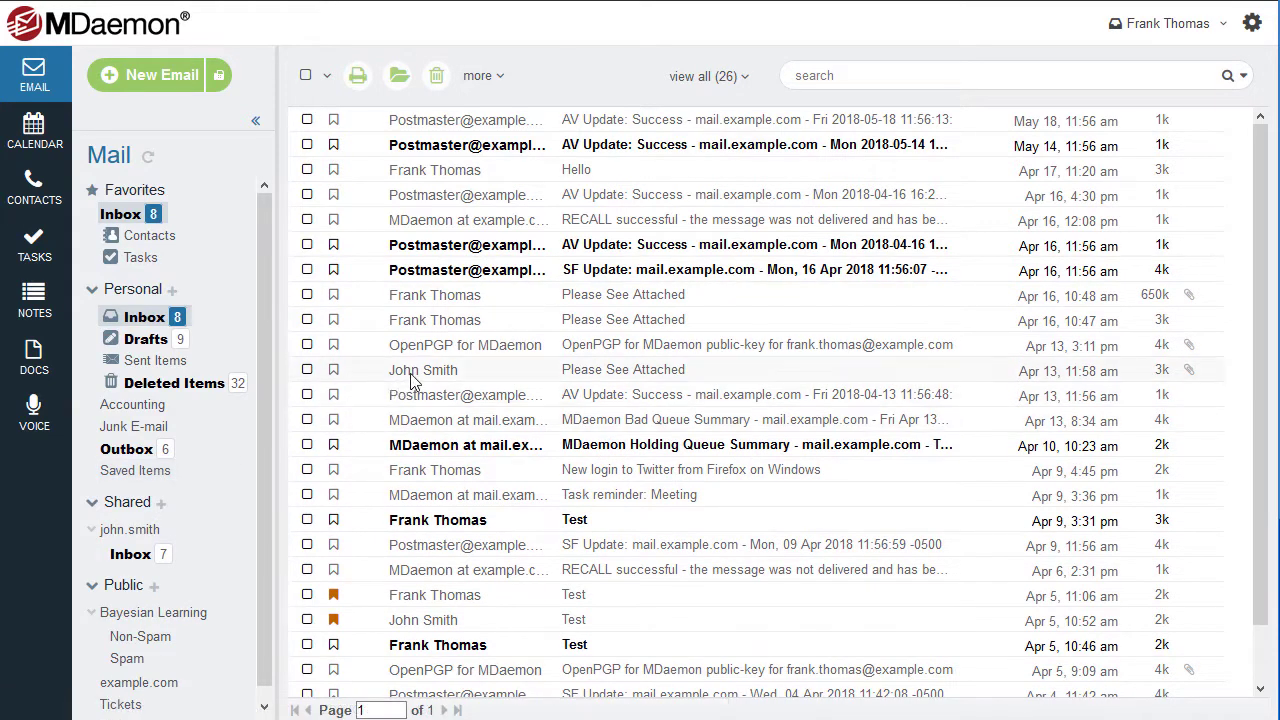
left_click_drag(410, 374, 136, 481)
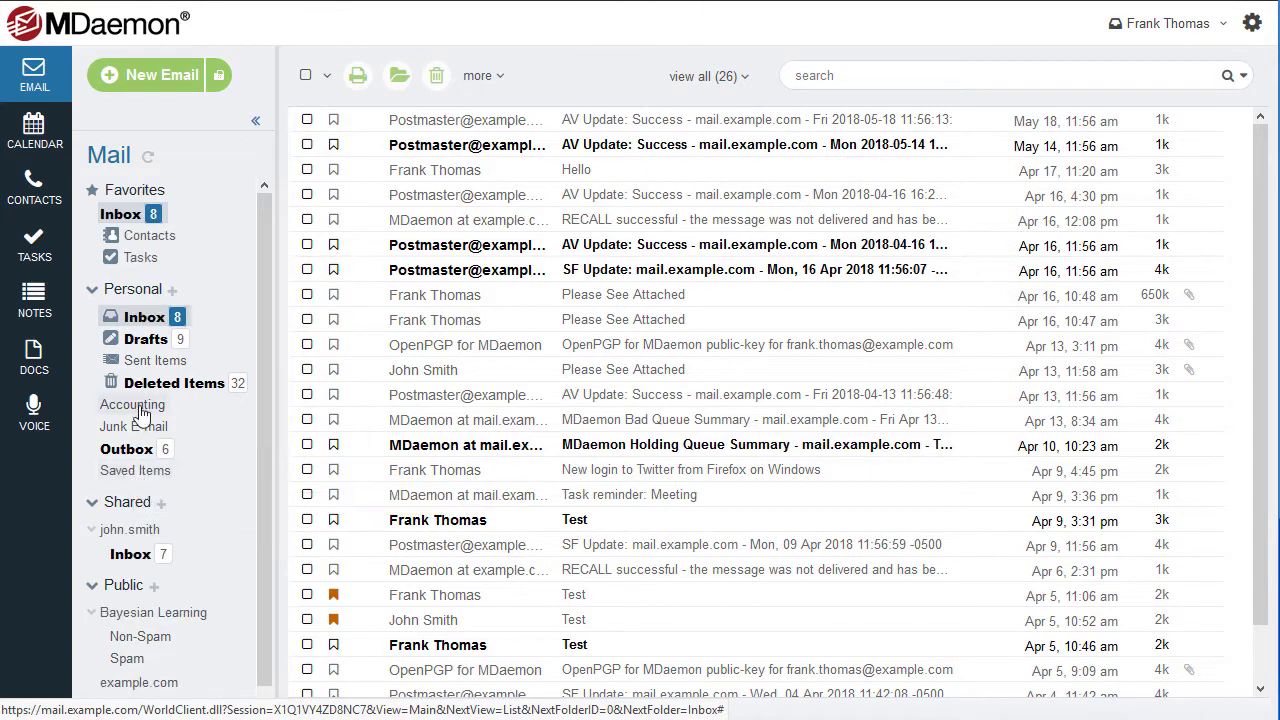
Step: Nest the Accounting folder under the Inbox and add it to Favorites under the name Finance
mouse_move(140, 412)
left_mouse_down()
mouse_move(162, 402)
mouse_move(176, 327)
mouse_move(163, 219)
left_mouse_up()
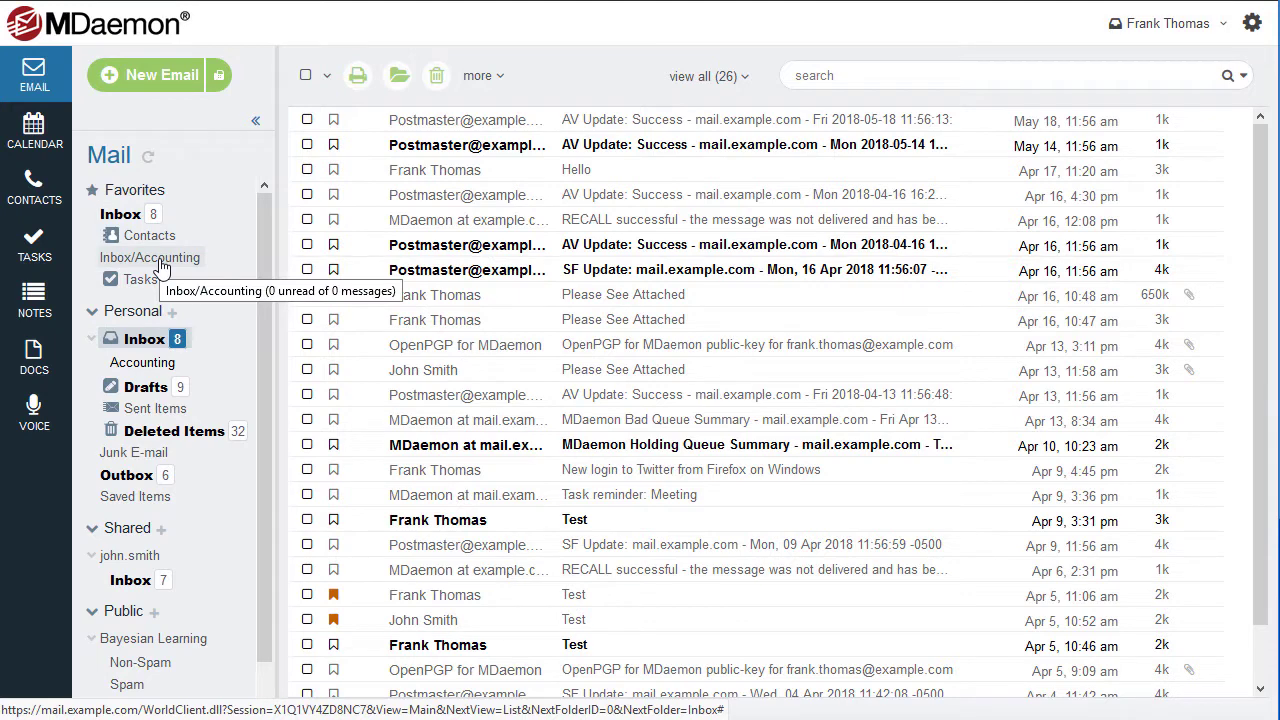
left_click(161, 266)
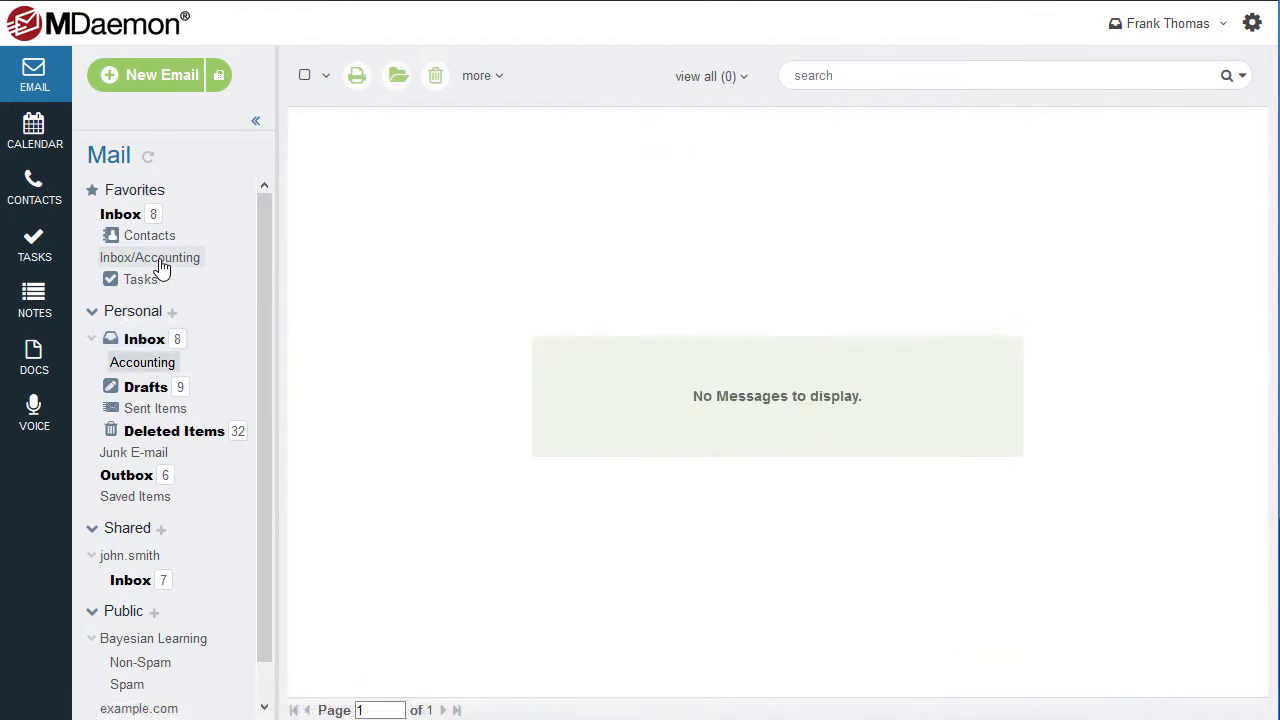
left_click(161, 266)
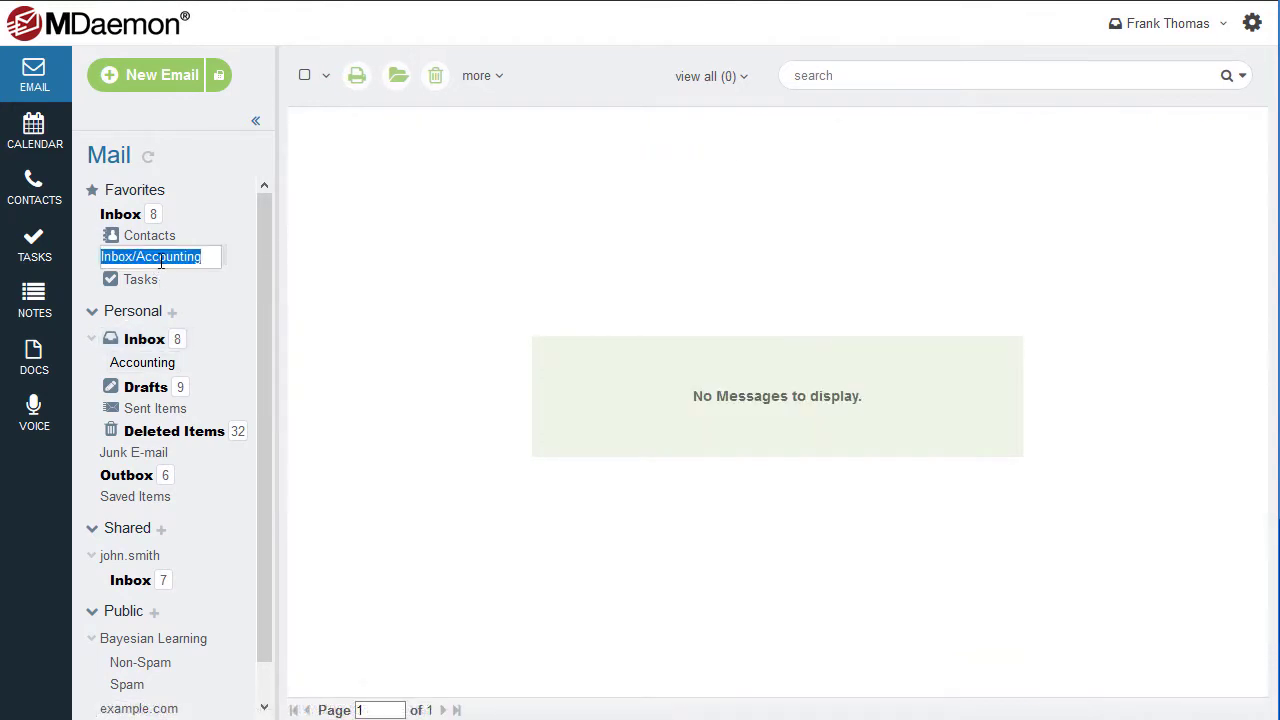
type("Finance")
Step: Open the sent message "Check out these Photos", recall it and close the message window
left_click(155, 408)
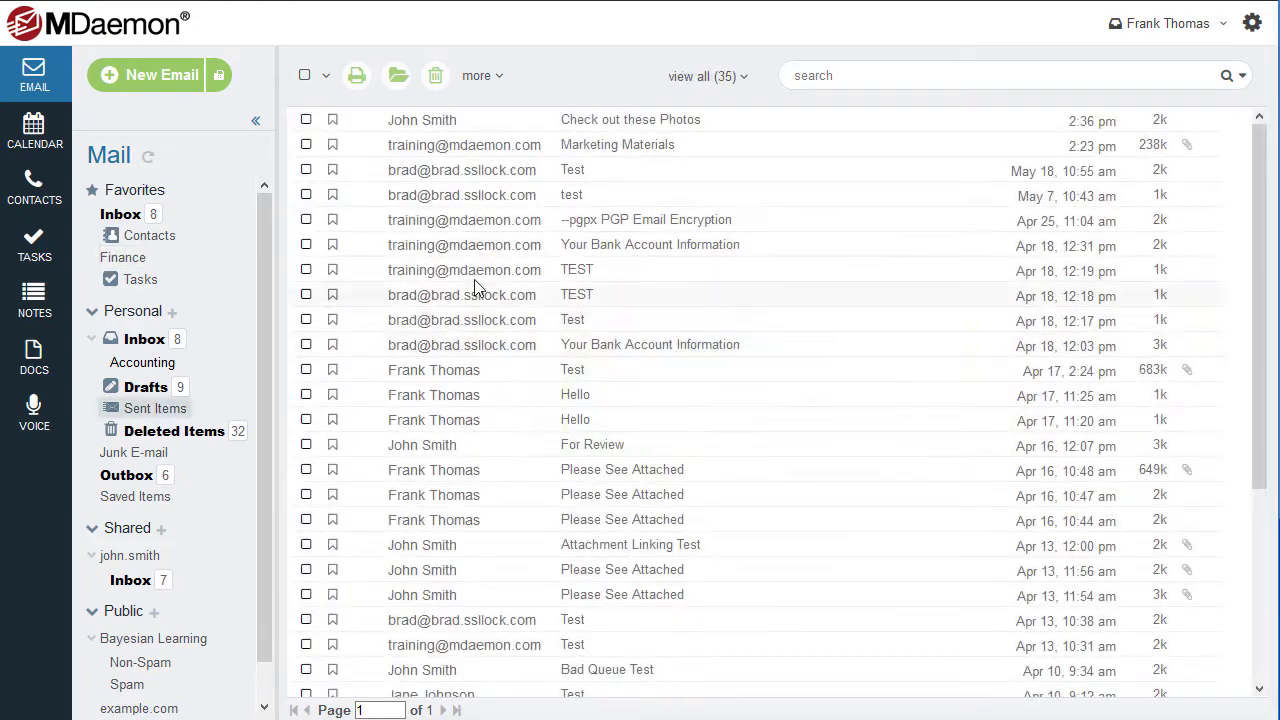
double_click(612, 122)
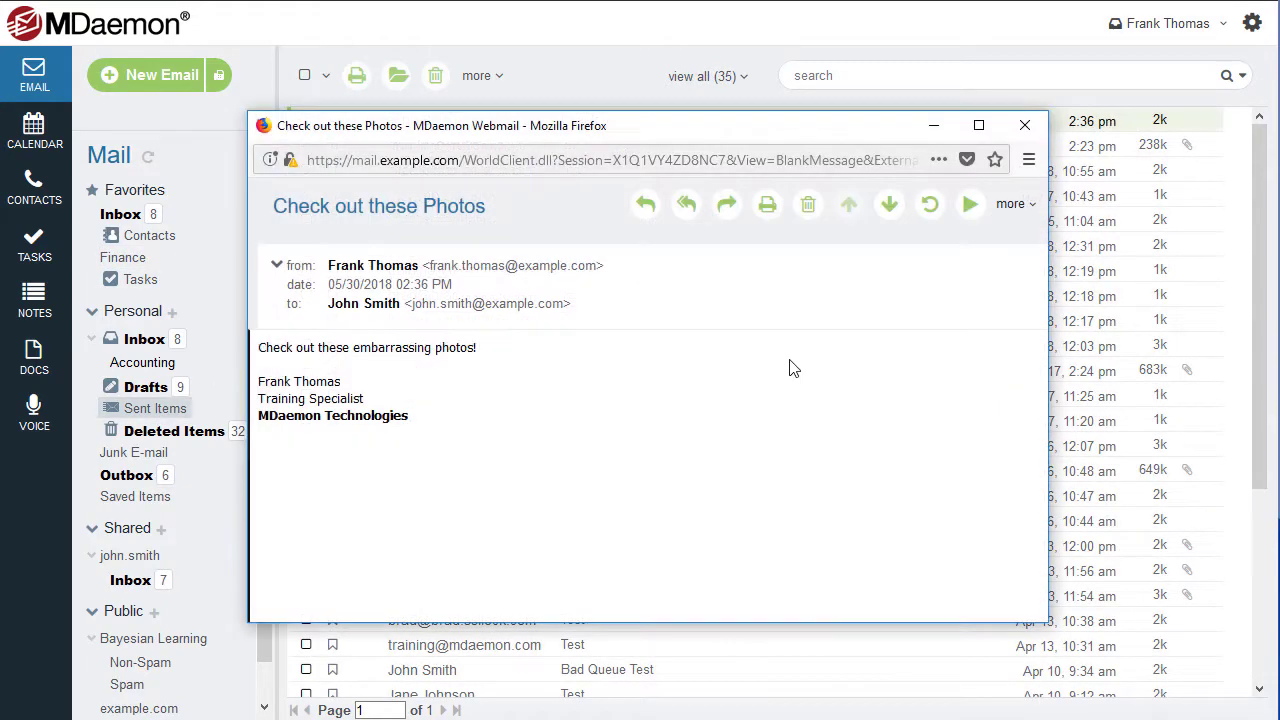
left_click(930, 212)
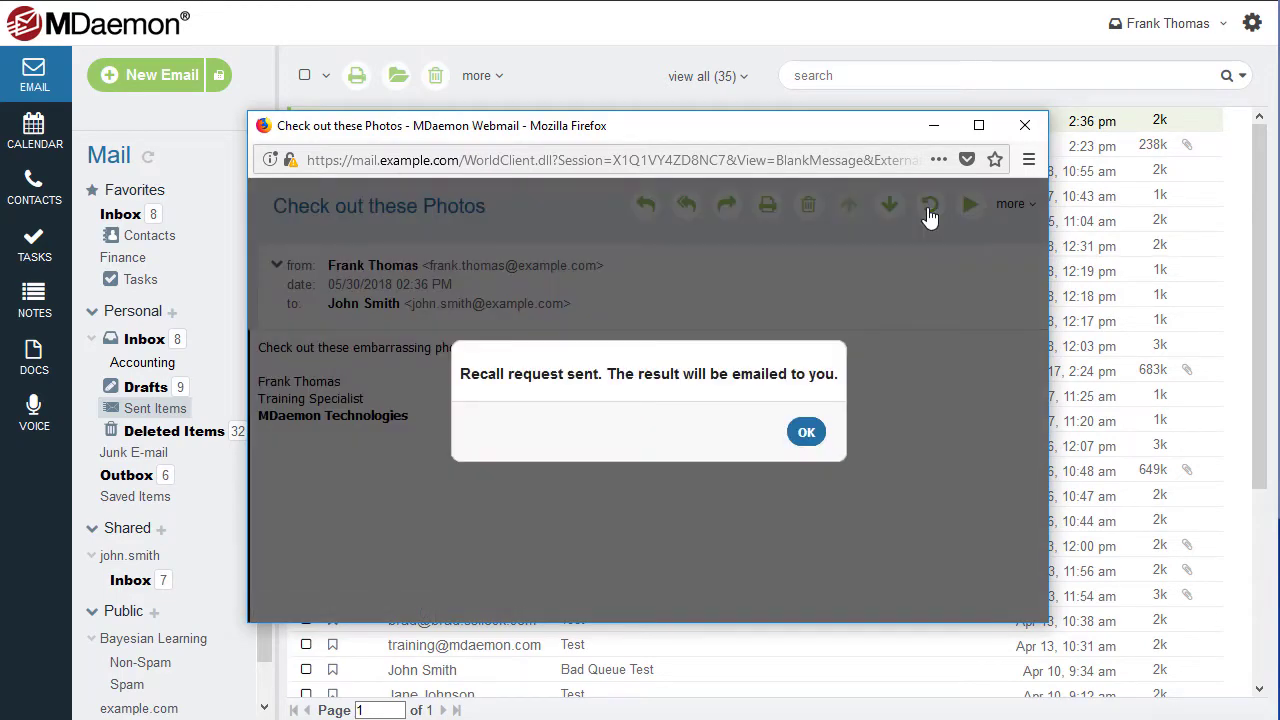
left_click(1025, 125)
Step: Run an advanced search across all folders for messages with "attached" in the subject
left_click(1243, 76)
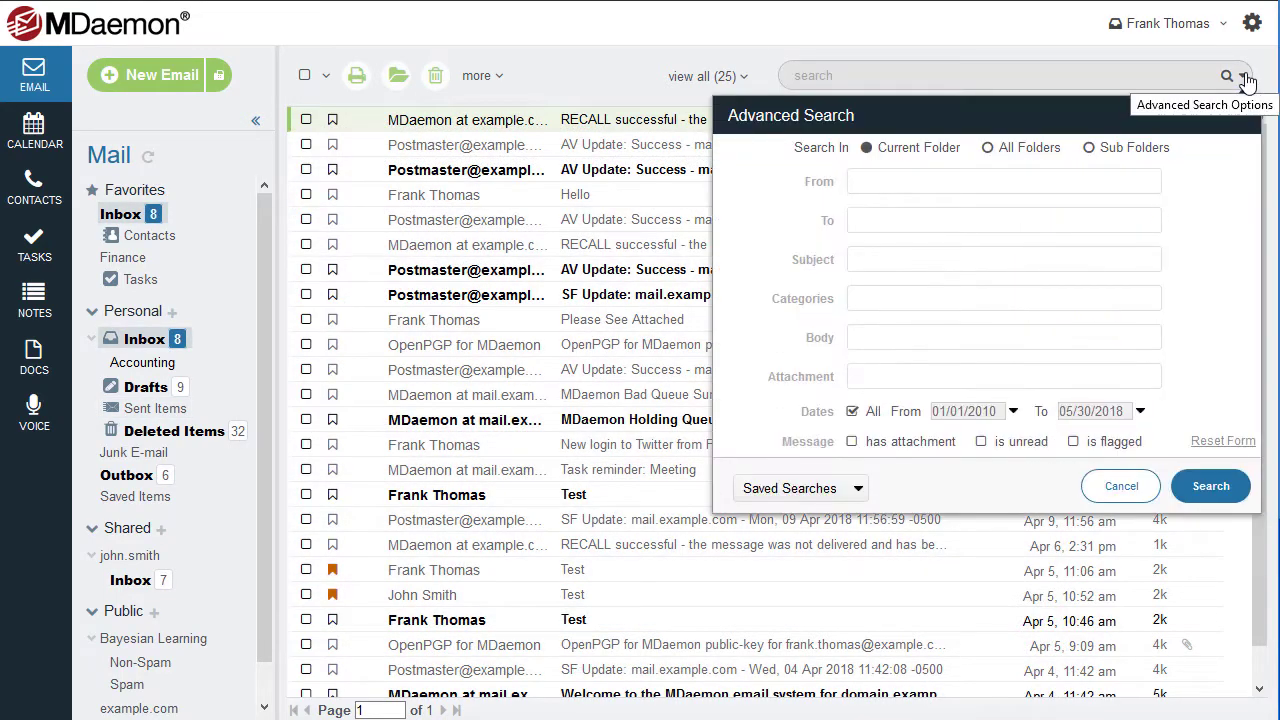
left_click(1070, 256)
type("attached")
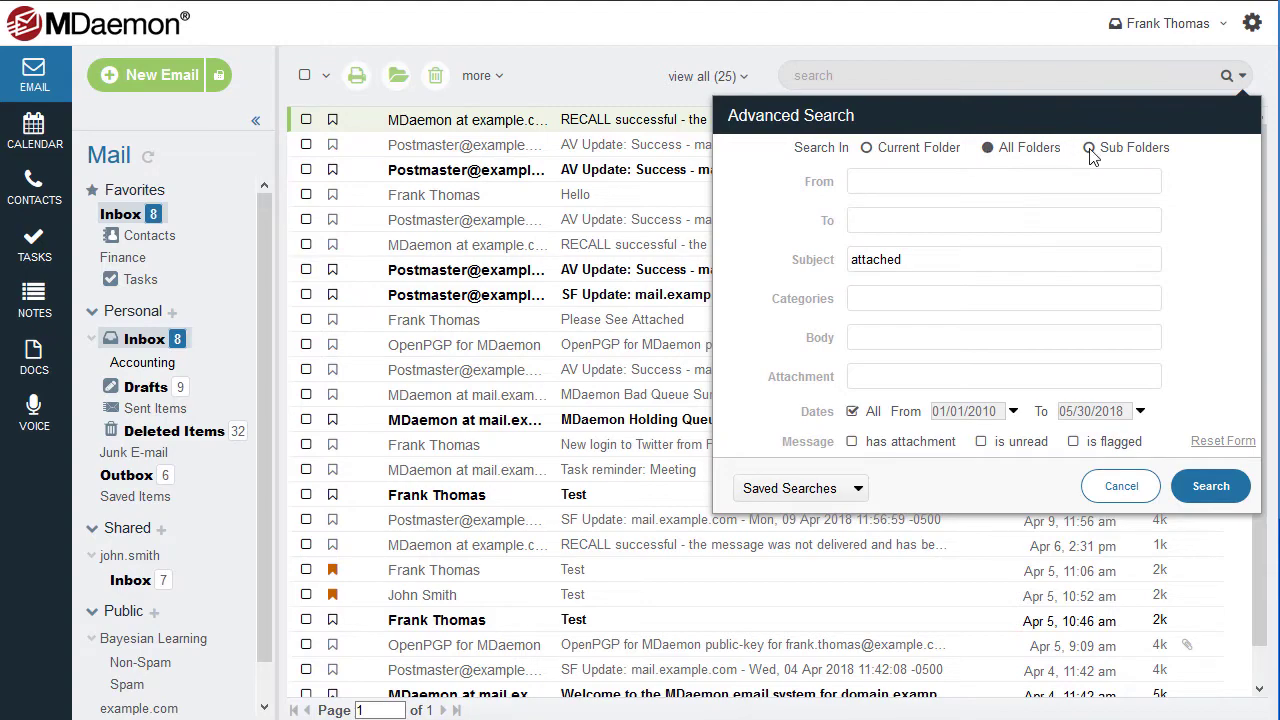
left_click(1210, 486)
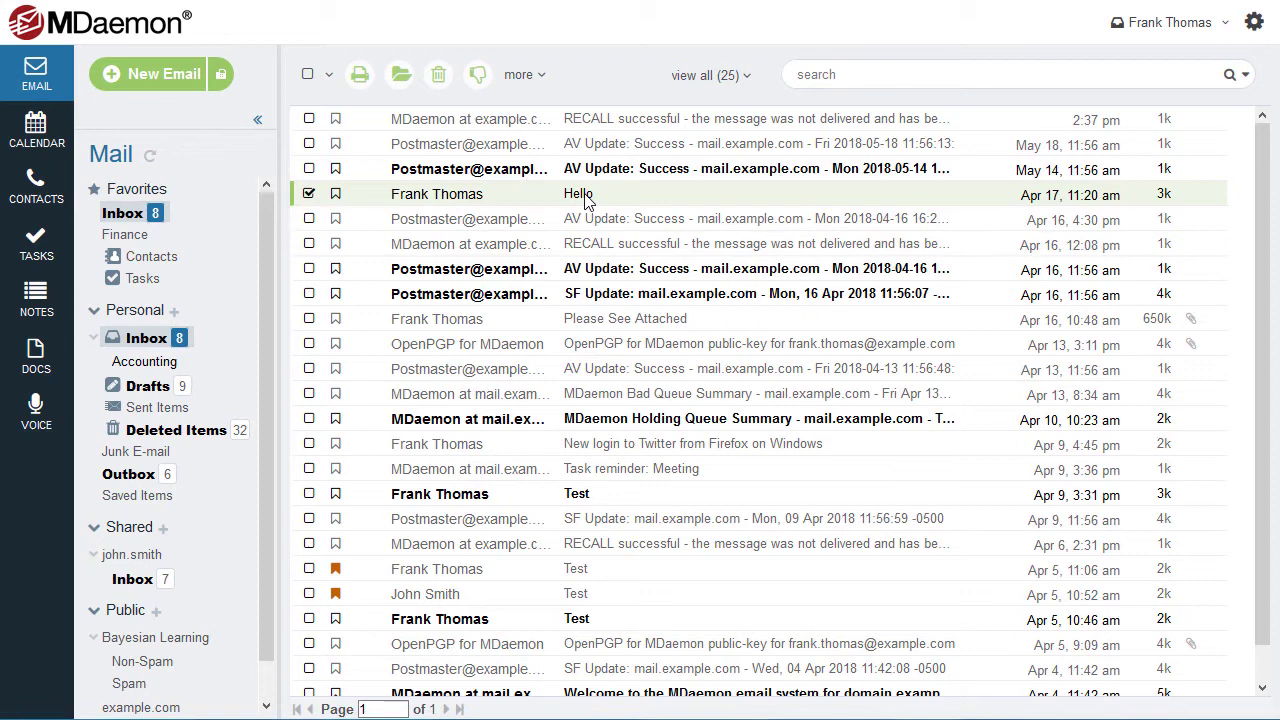
Step: Switch the inbox layout to Message Preview Right and preview the May 14 AV Update message
right_click(587, 202)
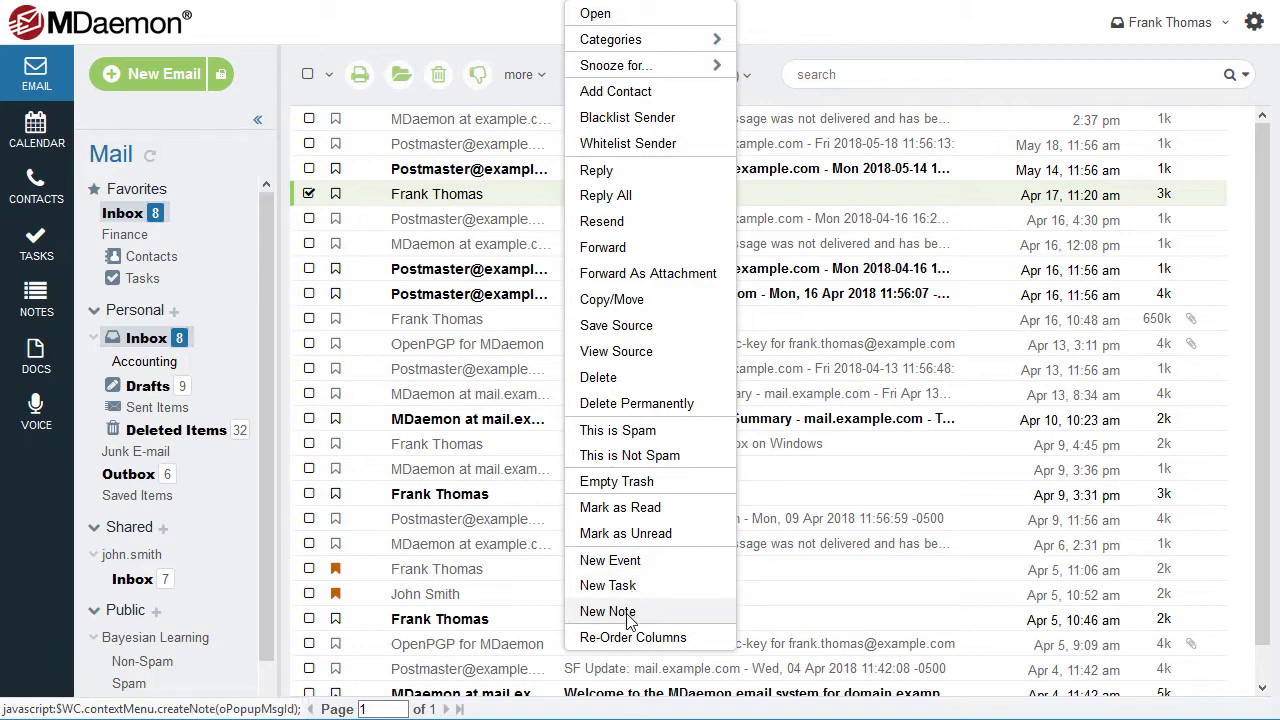
left_click(731, 76)
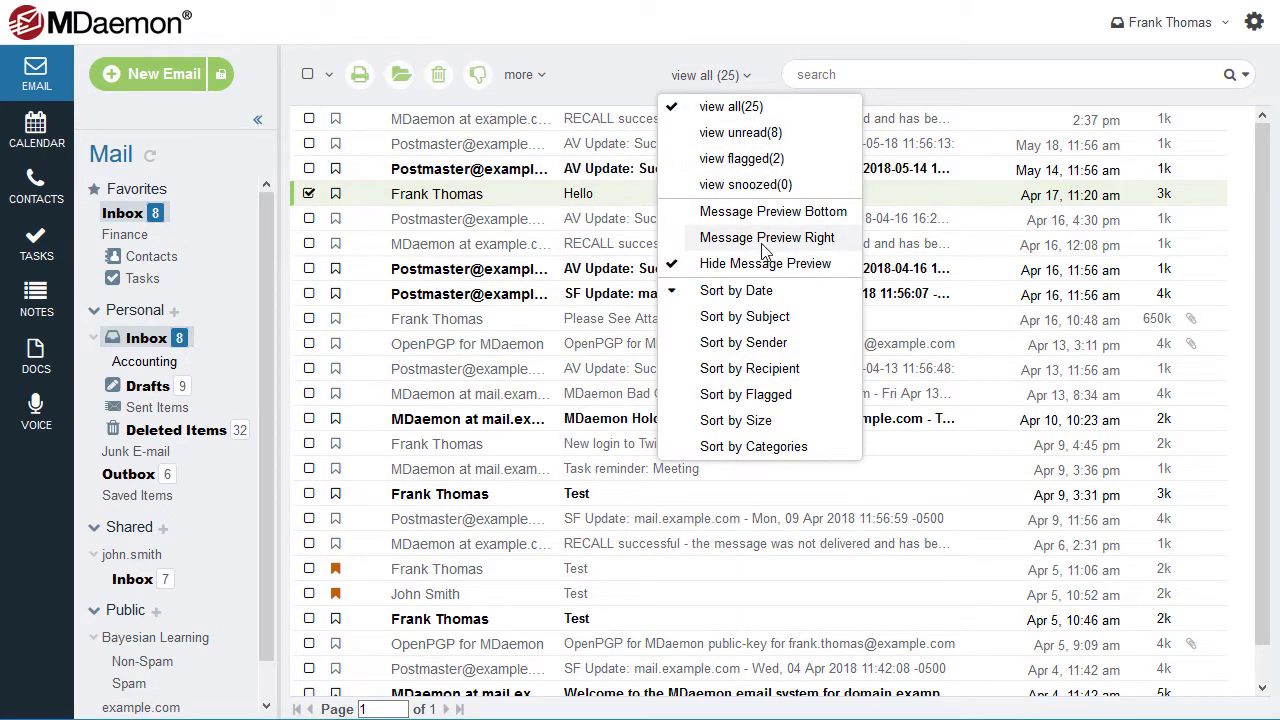
left_click(766, 240)
left_click(686, 279)
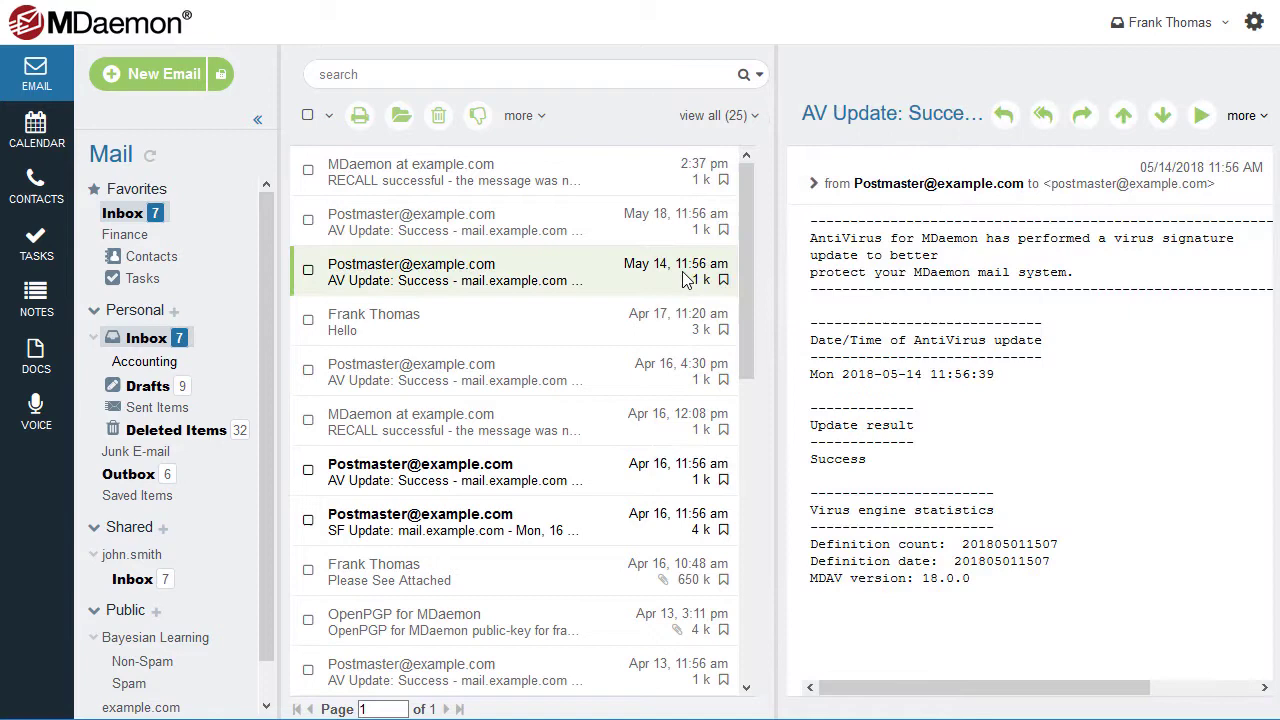
Step: In the message list column settings, hide Threading, show the To column and move it up toward the start of the order
left_click(1106, 294)
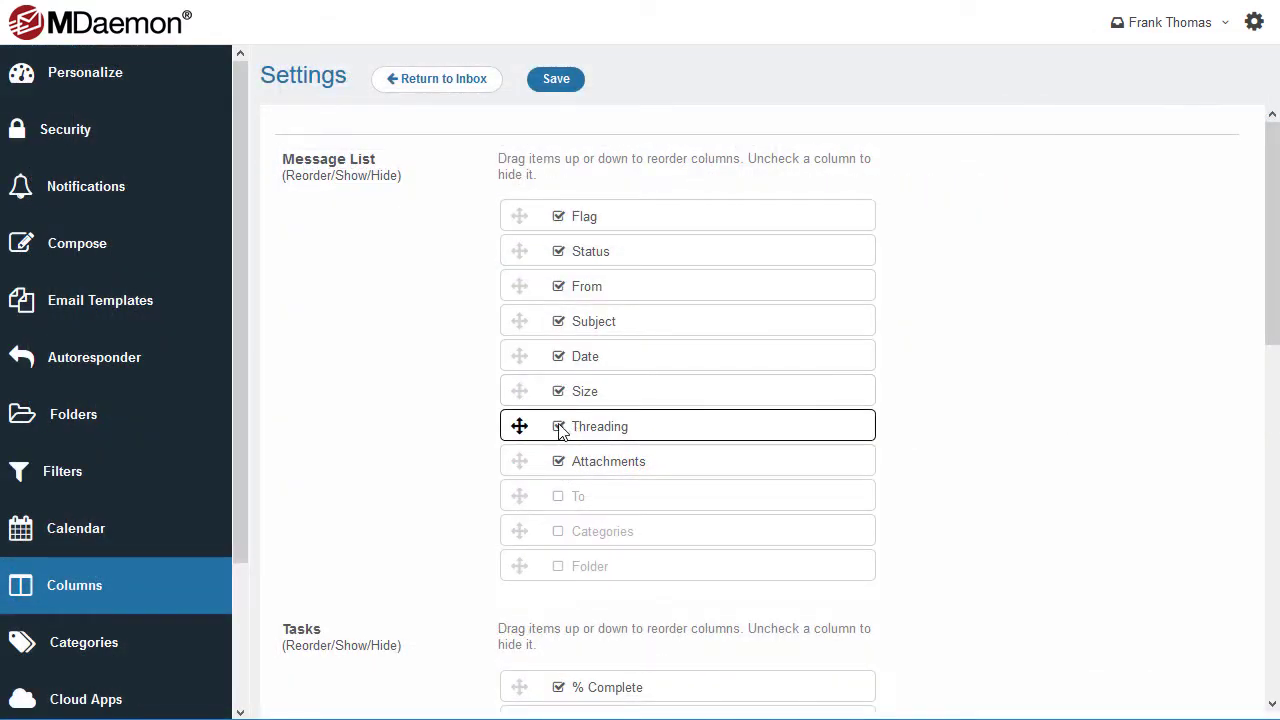
left_click(558, 427)
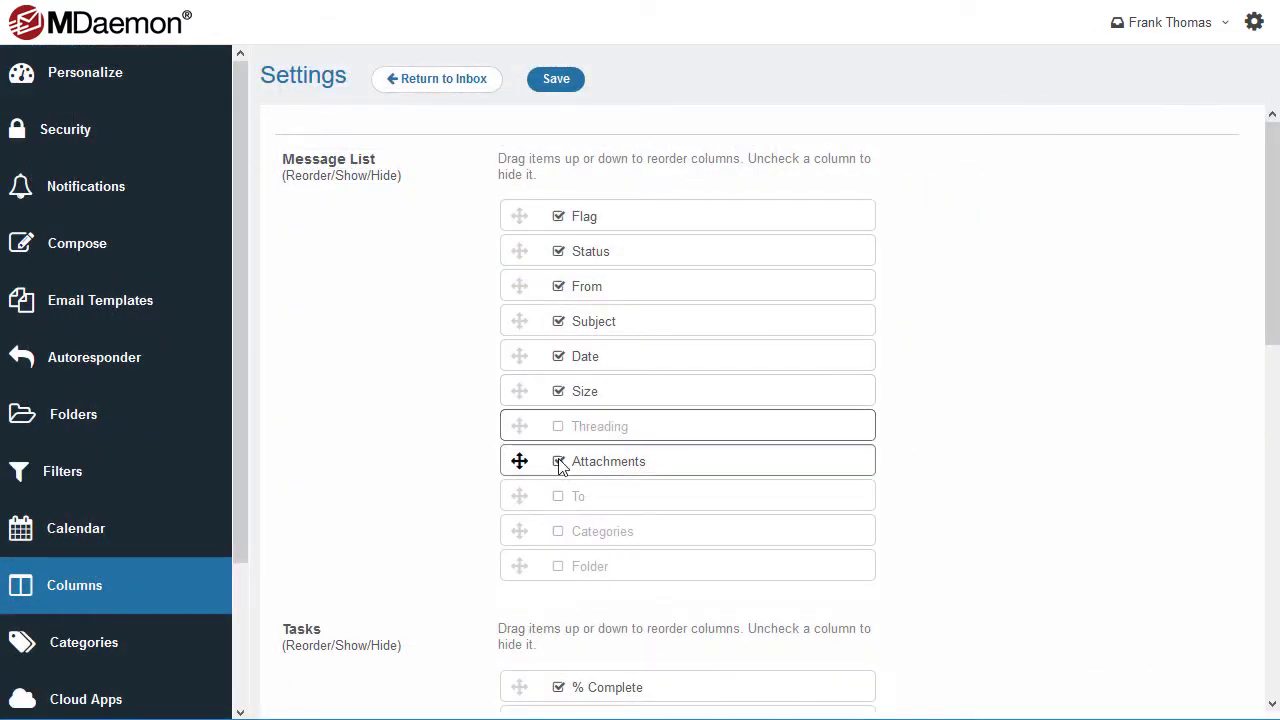
left_click_drag(560, 503, 526, 214)
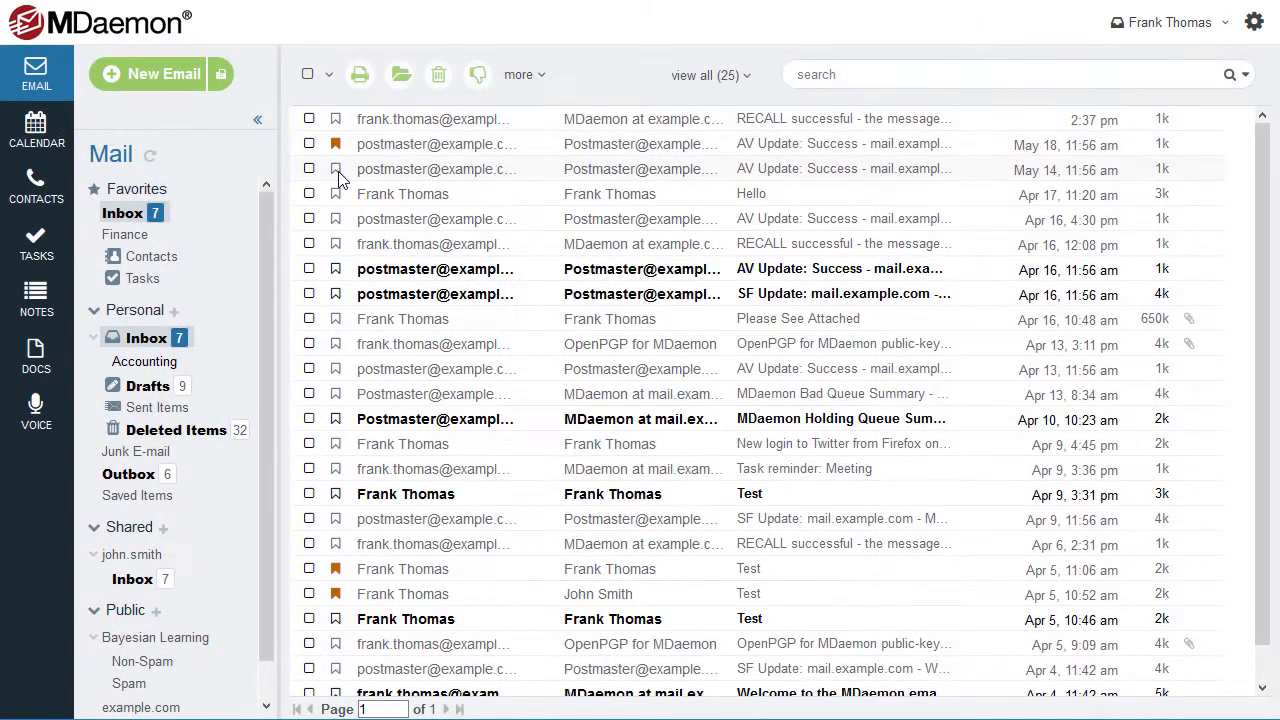
Step: Flag the May 14 AV Update message and sort the inbox by Flagged
left_click(712, 76)
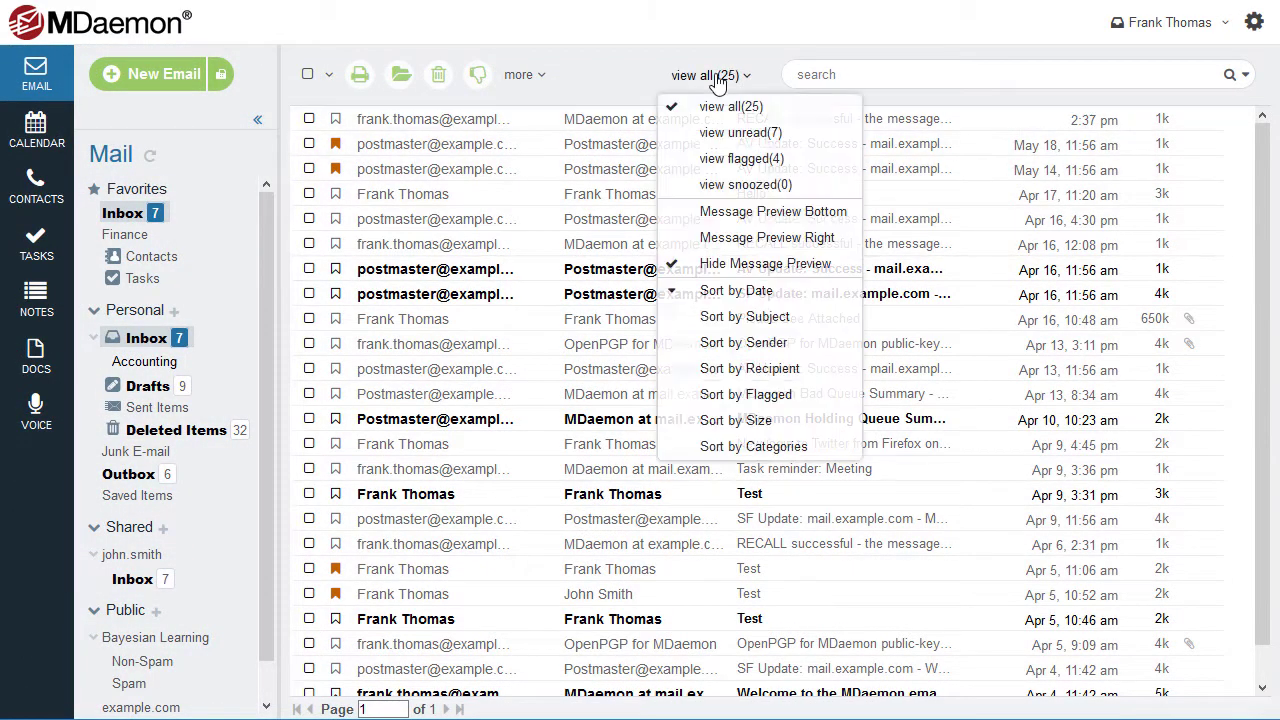
left_click(742, 396)
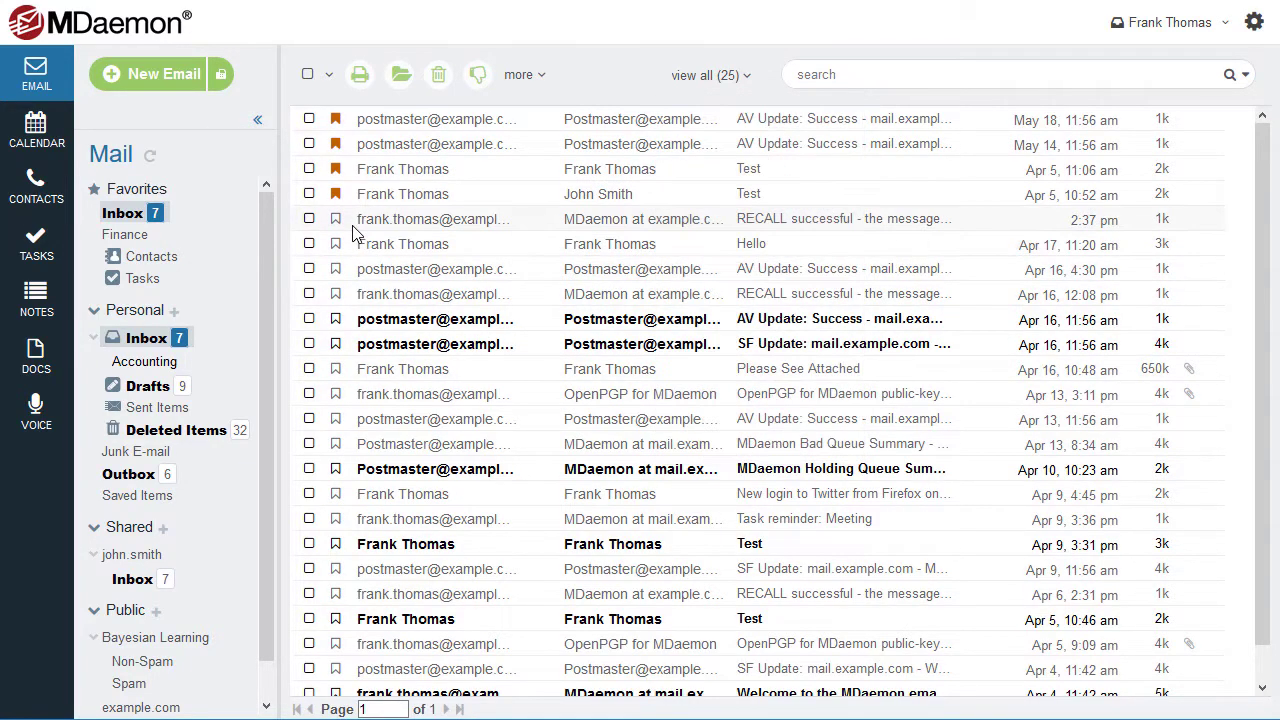
Step: Assign the Business category to the "Hello" message and sort the inbox by Categories
right_click(446, 194)
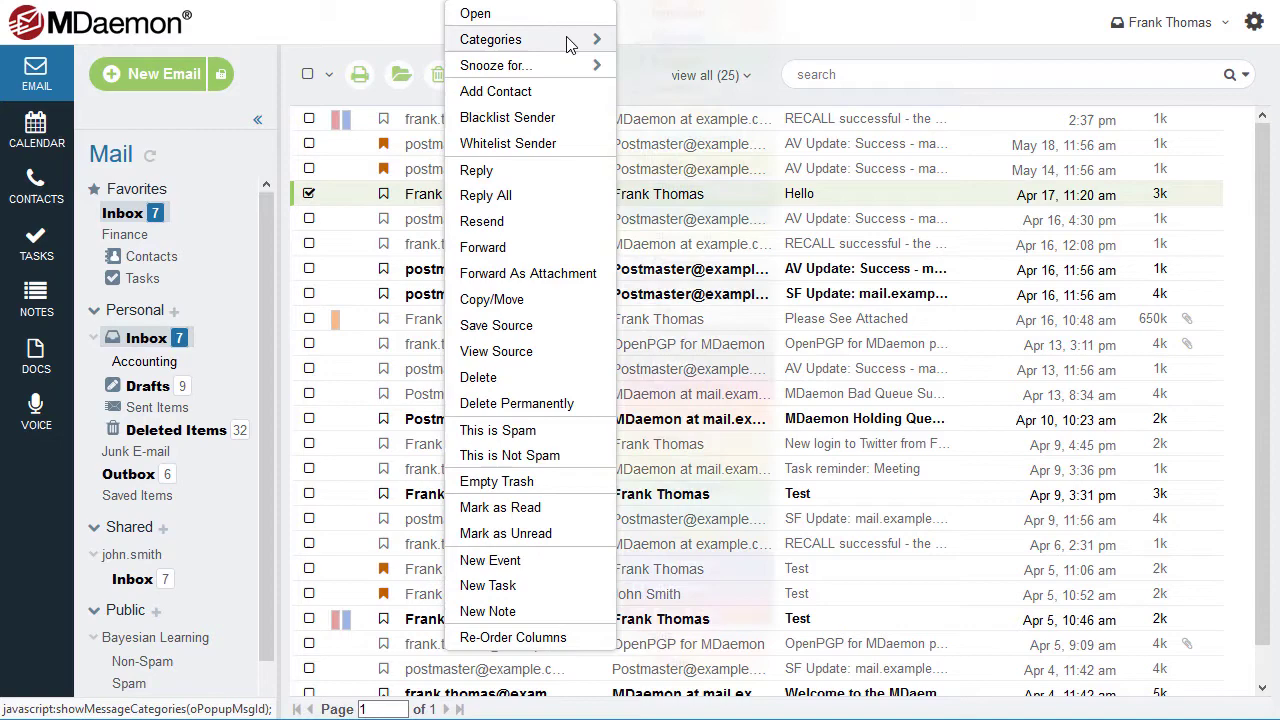
mouse_move(572, 40)
left_click(639, 40)
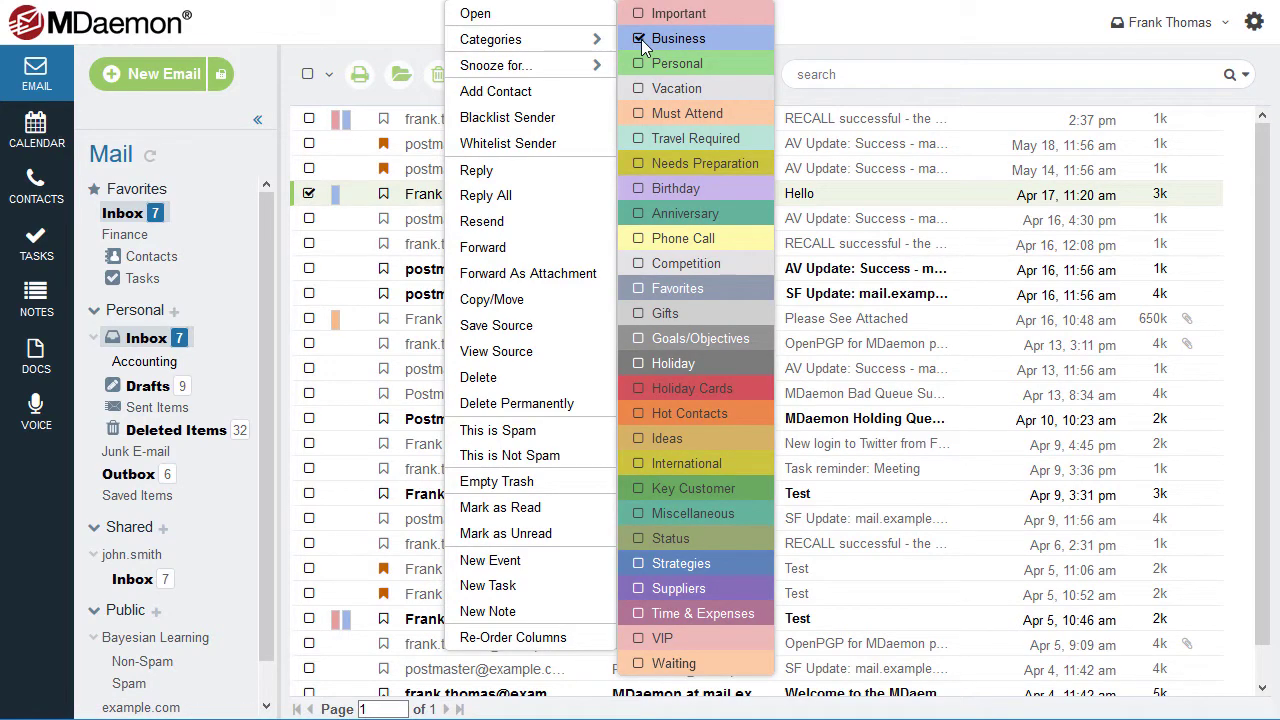
left_click(713, 75)
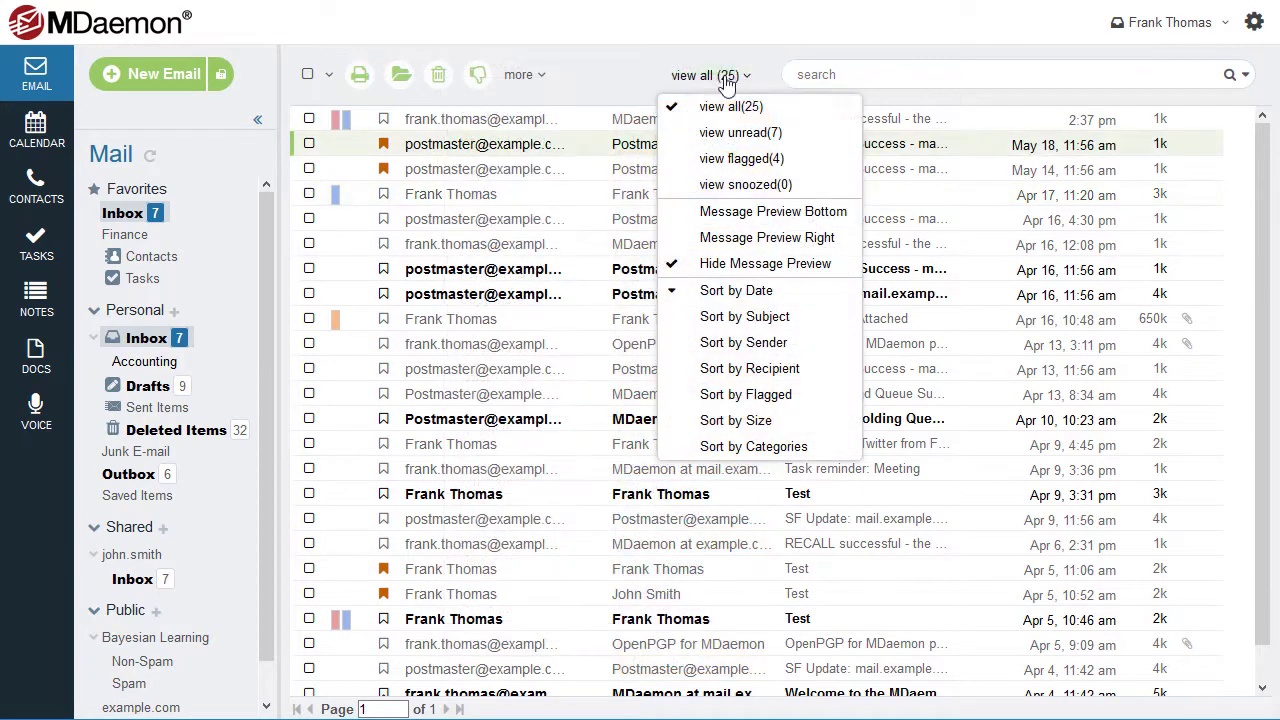
left_click(753, 447)
Step: Add the Needs Preparation category to the "Test" message of Apr 5, 10:46 am
right_click(430, 169)
mouse_move(476, 39)
left_click(625, 164)
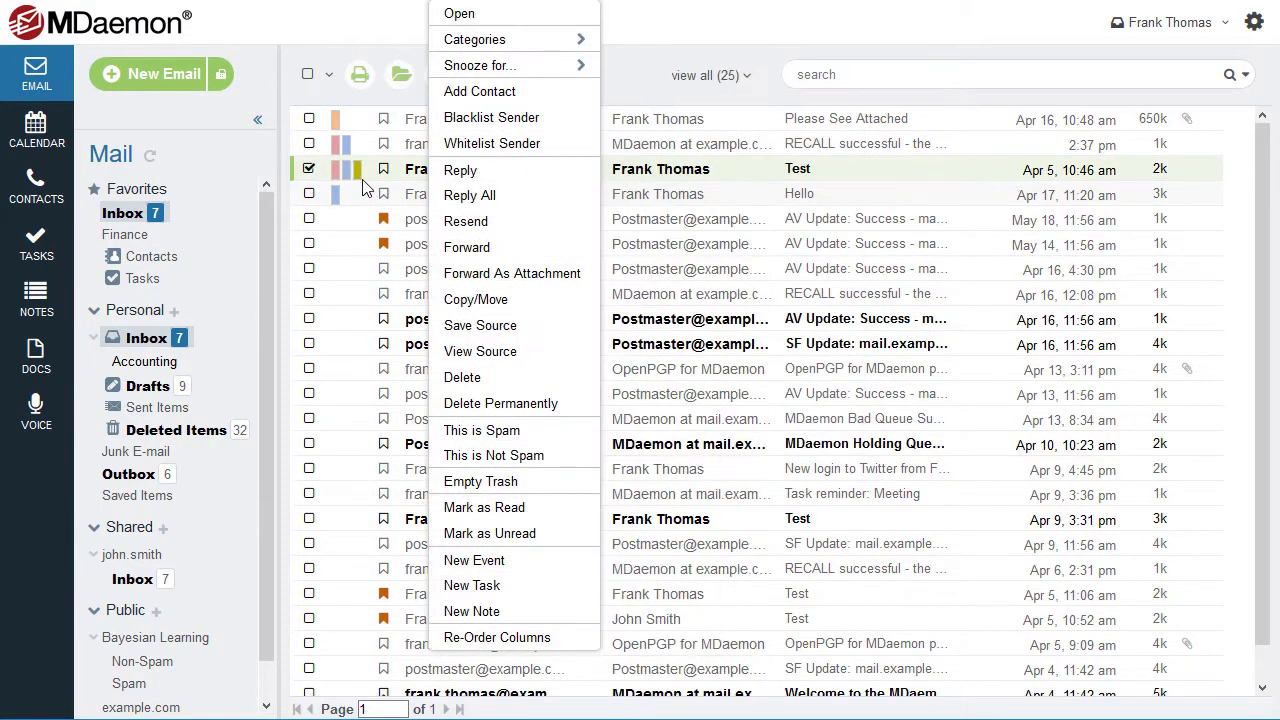
key("Escape")
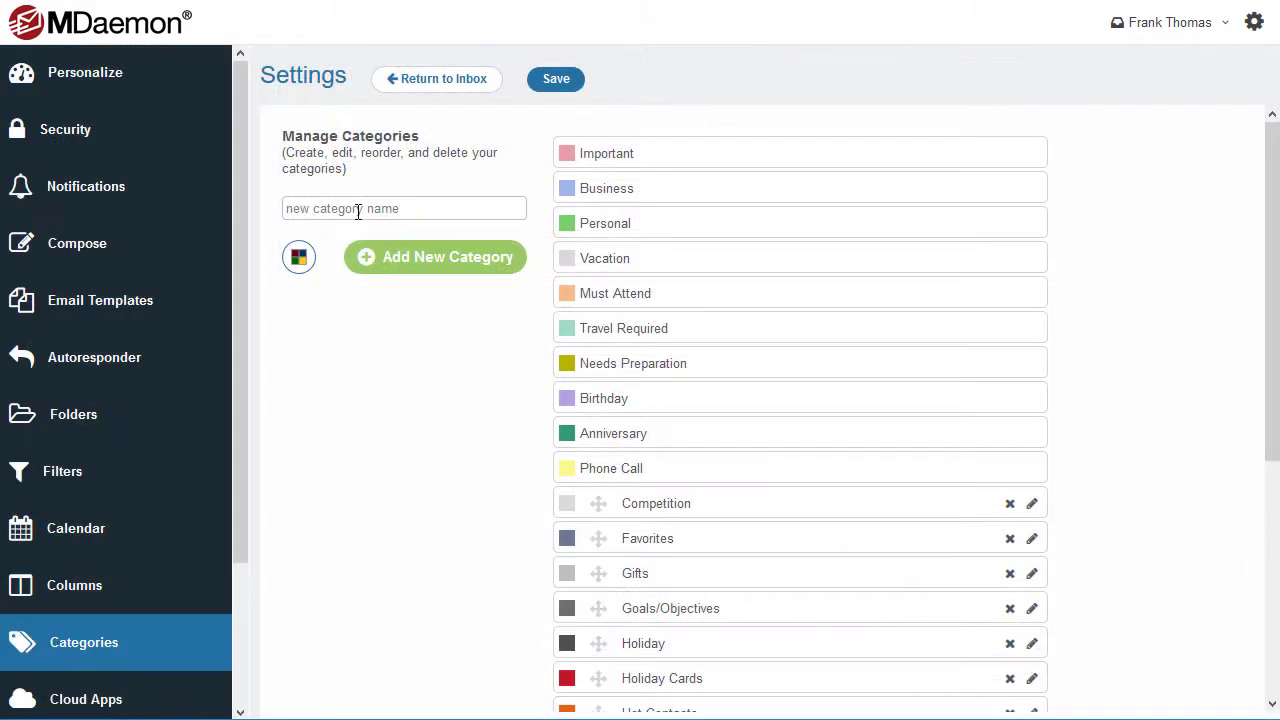
Step: Add a new message category named Finance in the category settings
type("Finance")
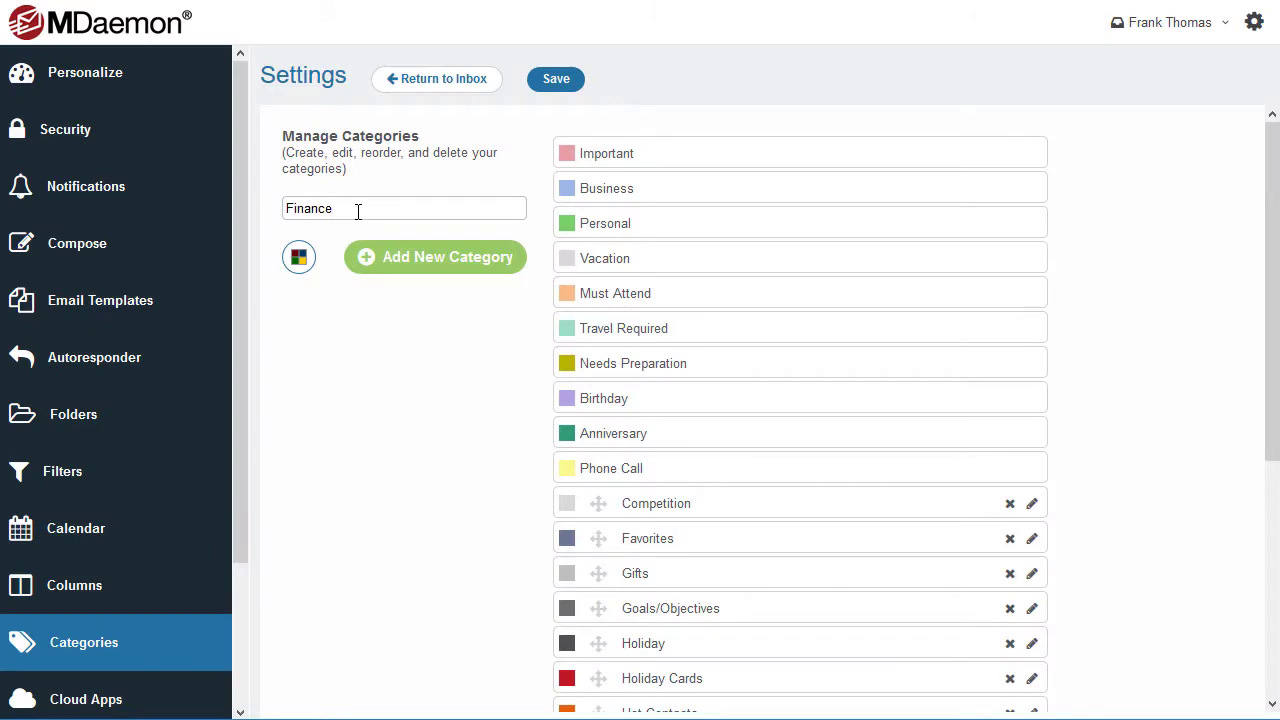
left_click(396, 260)
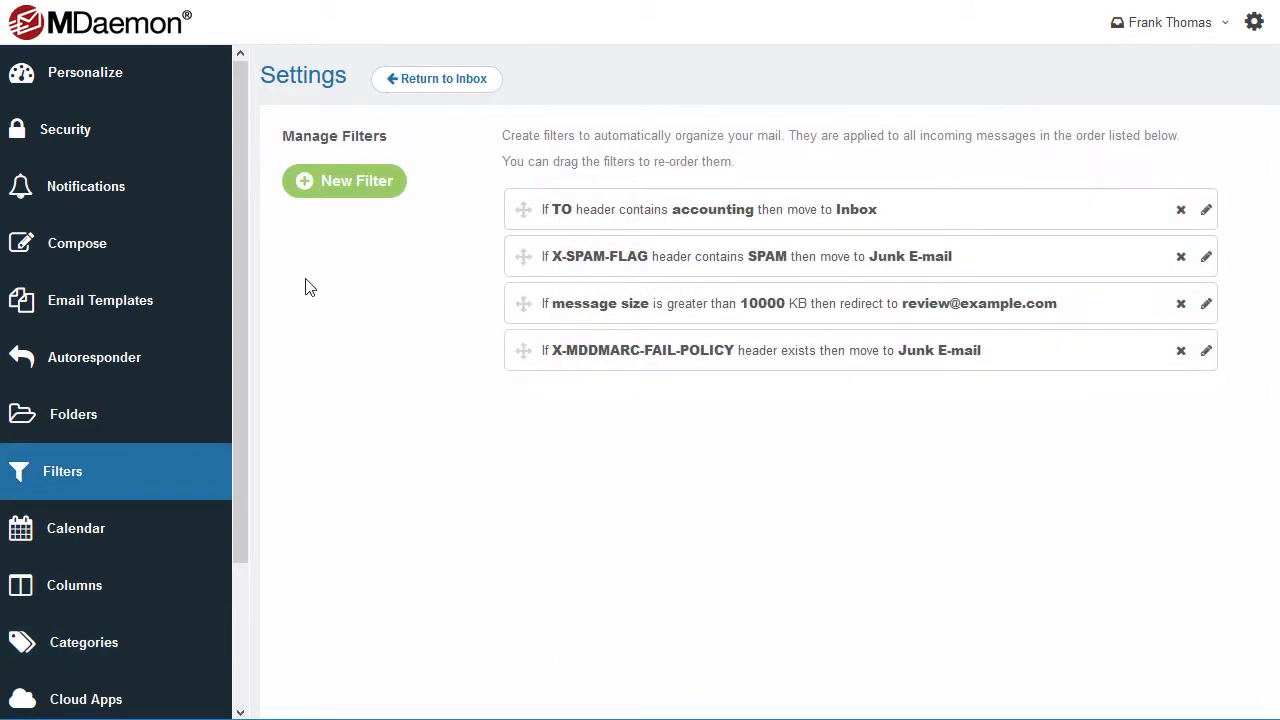
Step: Start a new mail filter whose first condition is that the SUBJECT header contains Invoice
left_click(360, 197)
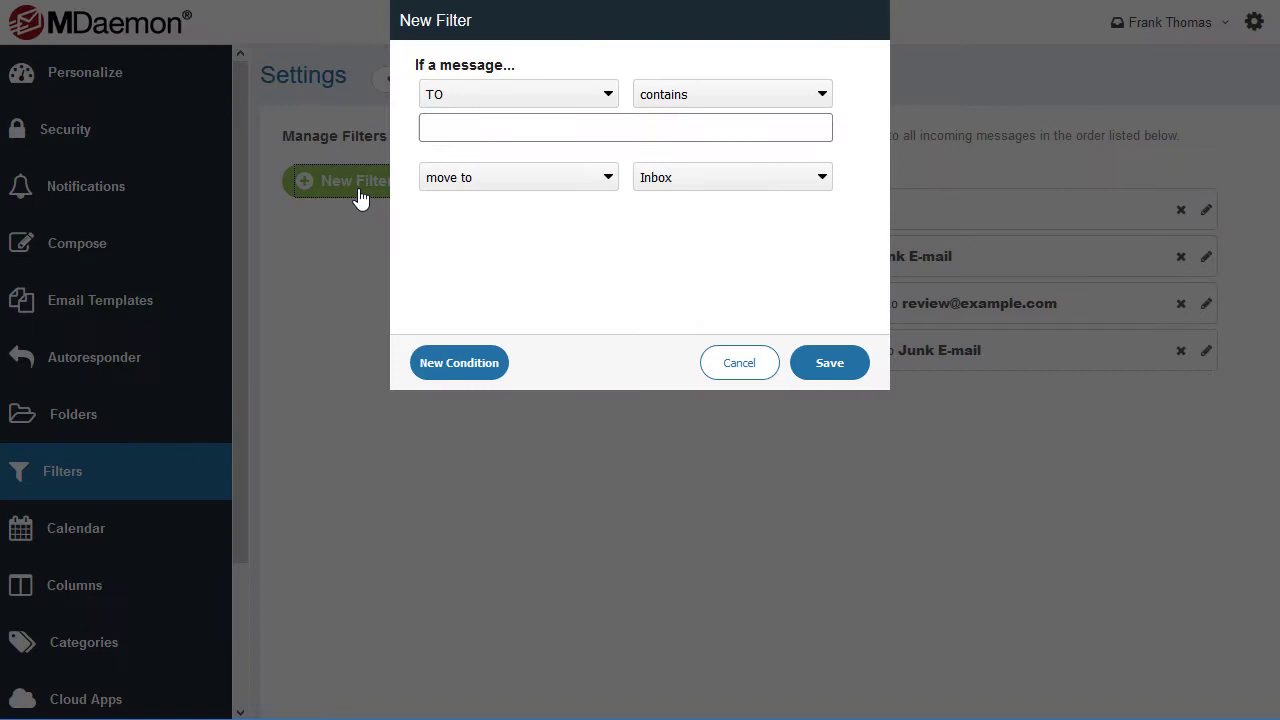
left_click(543, 100)
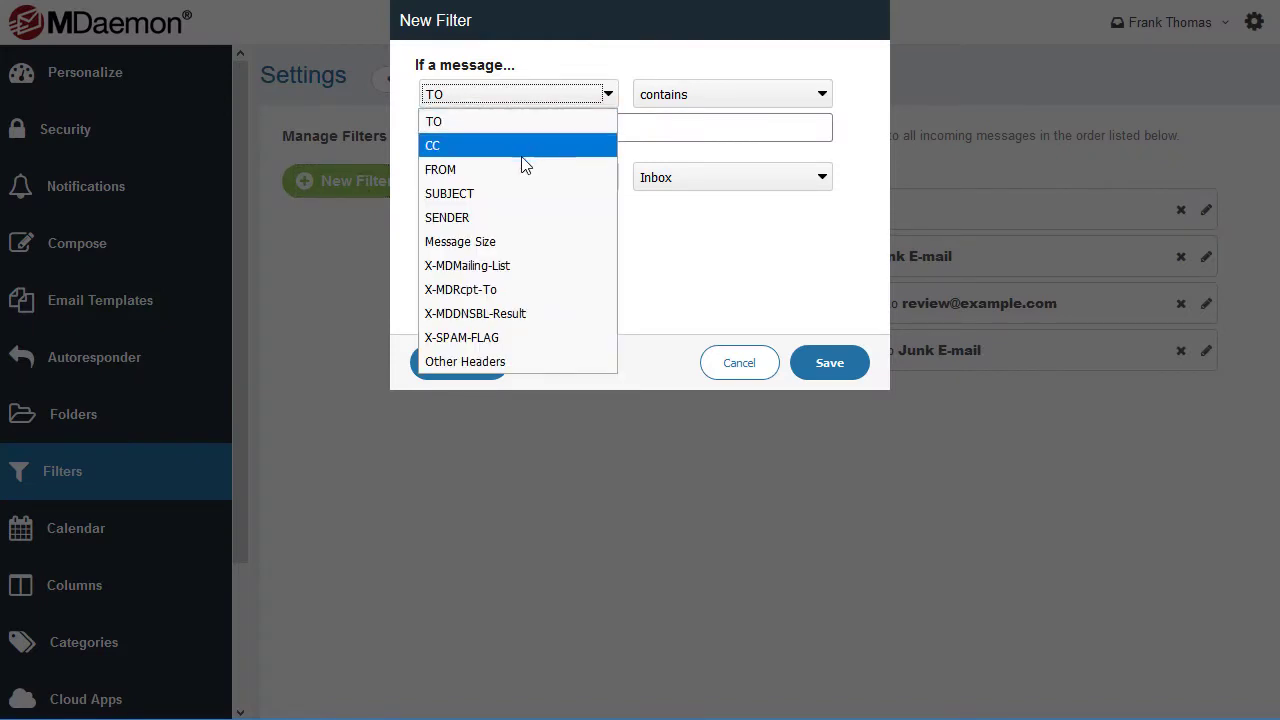
left_click(506, 193)
left_click(769, 127)
type("Invoice")
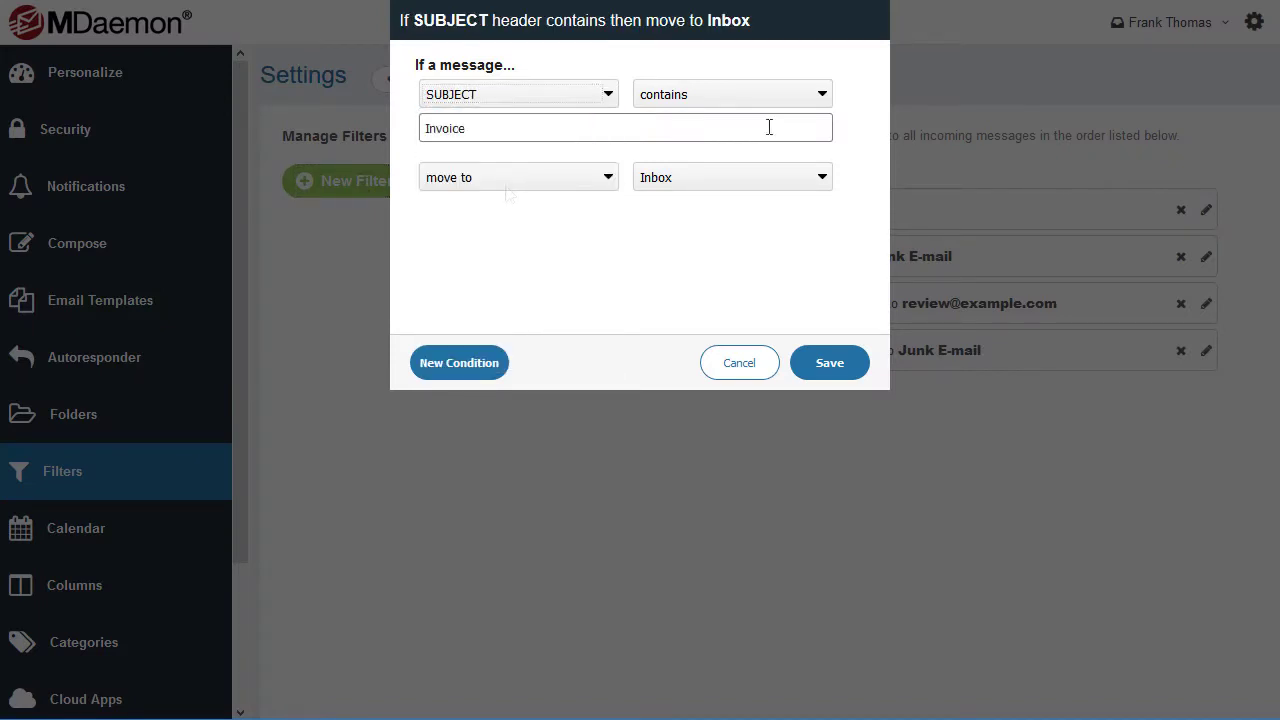
Step: Add a condition that FROM equals the finance address, set the filter to redirect matches to the accounting address, and save it
left_click(486, 368)
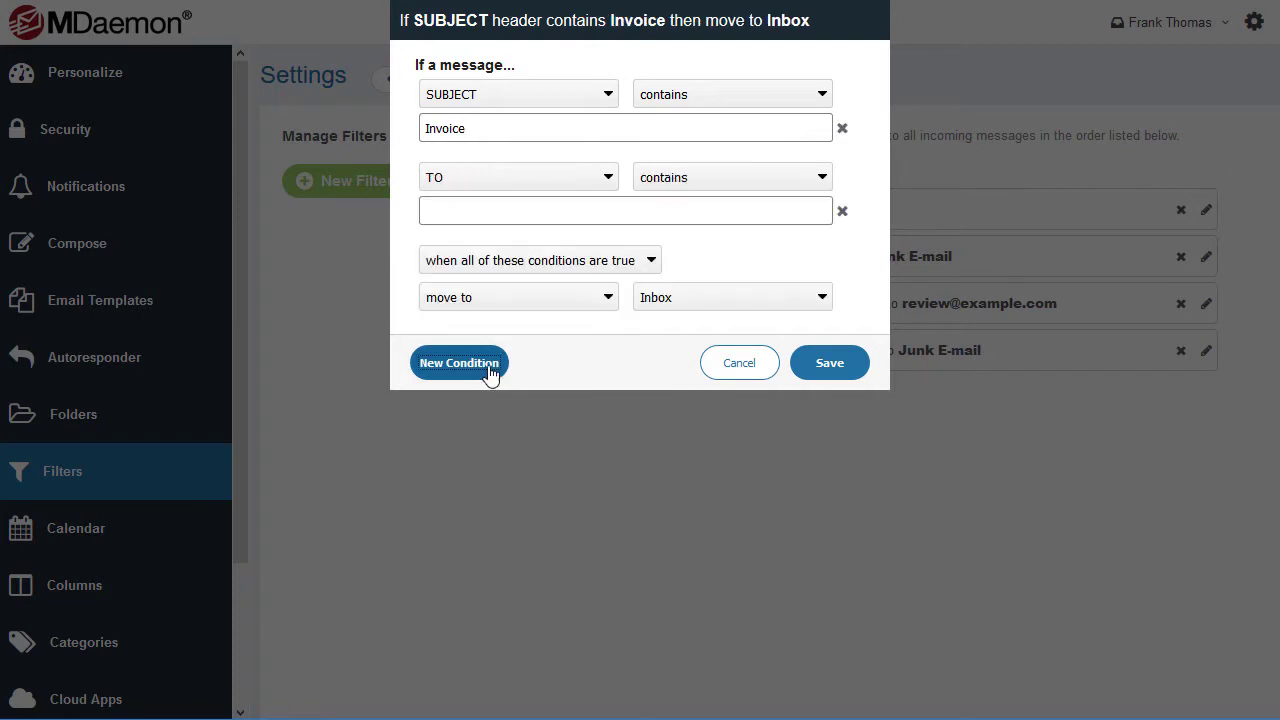
left_click(608, 178)
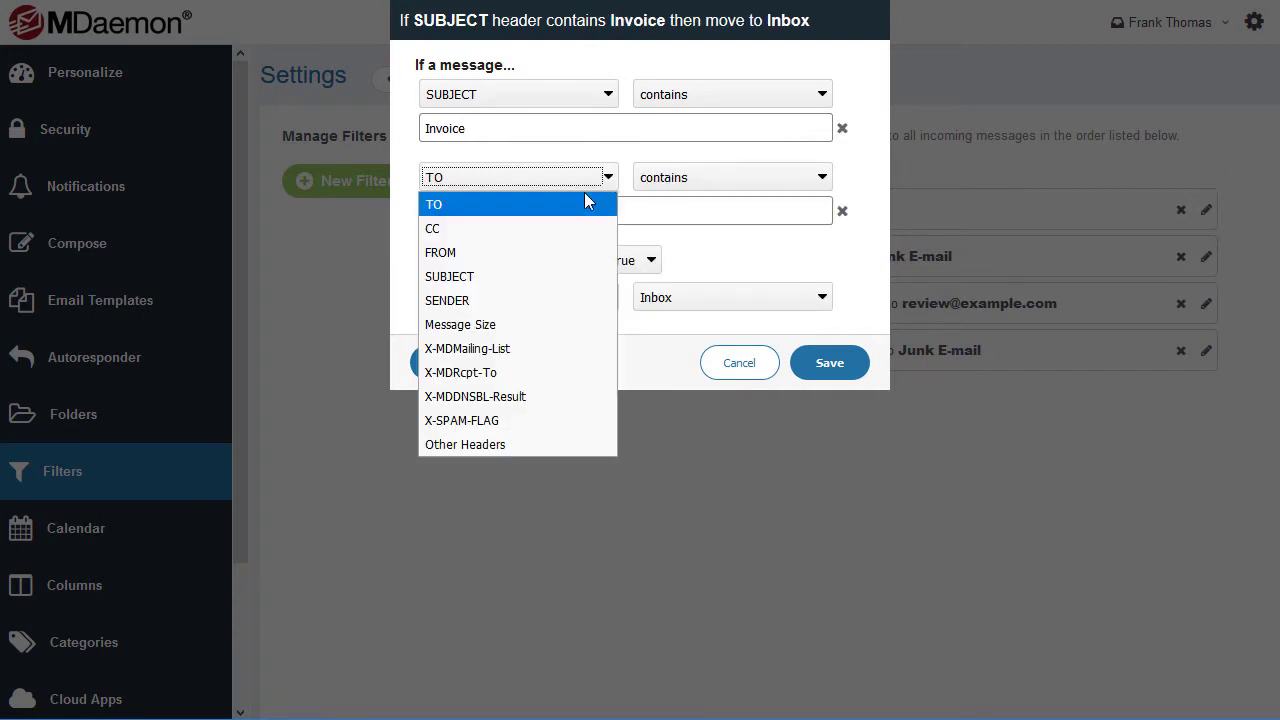
left_click(490, 250)
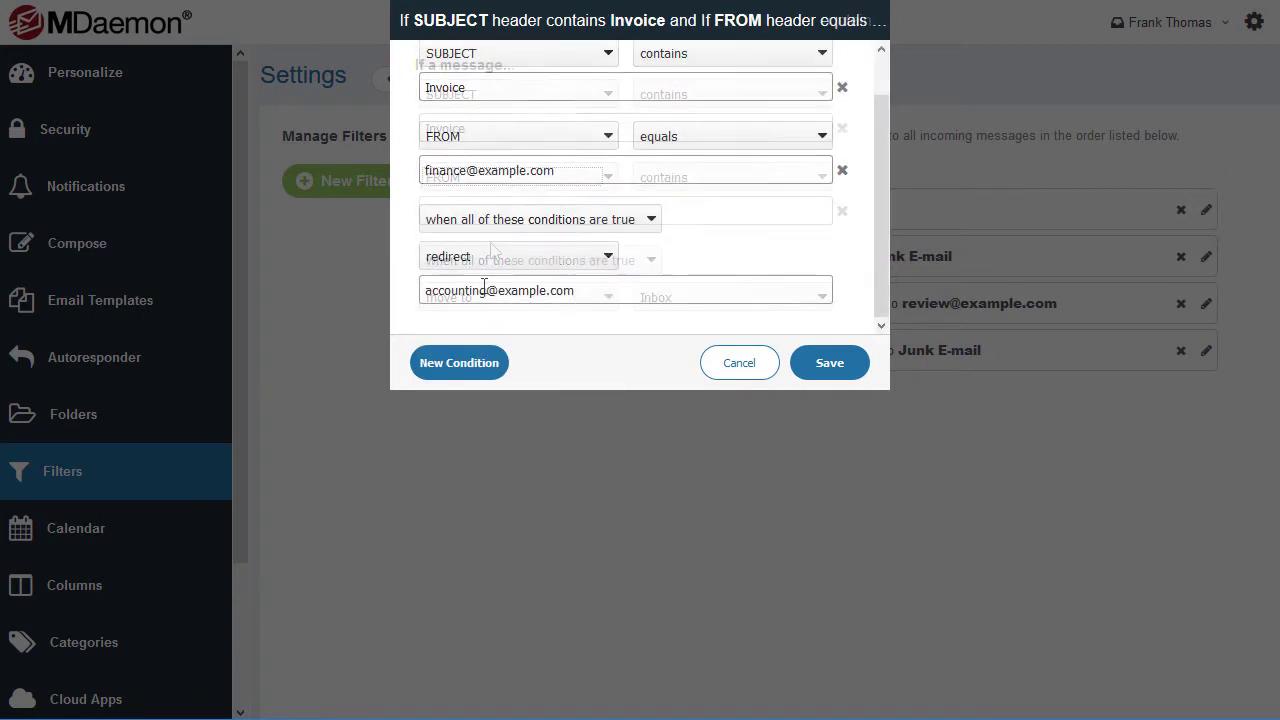
left_click(830, 363)
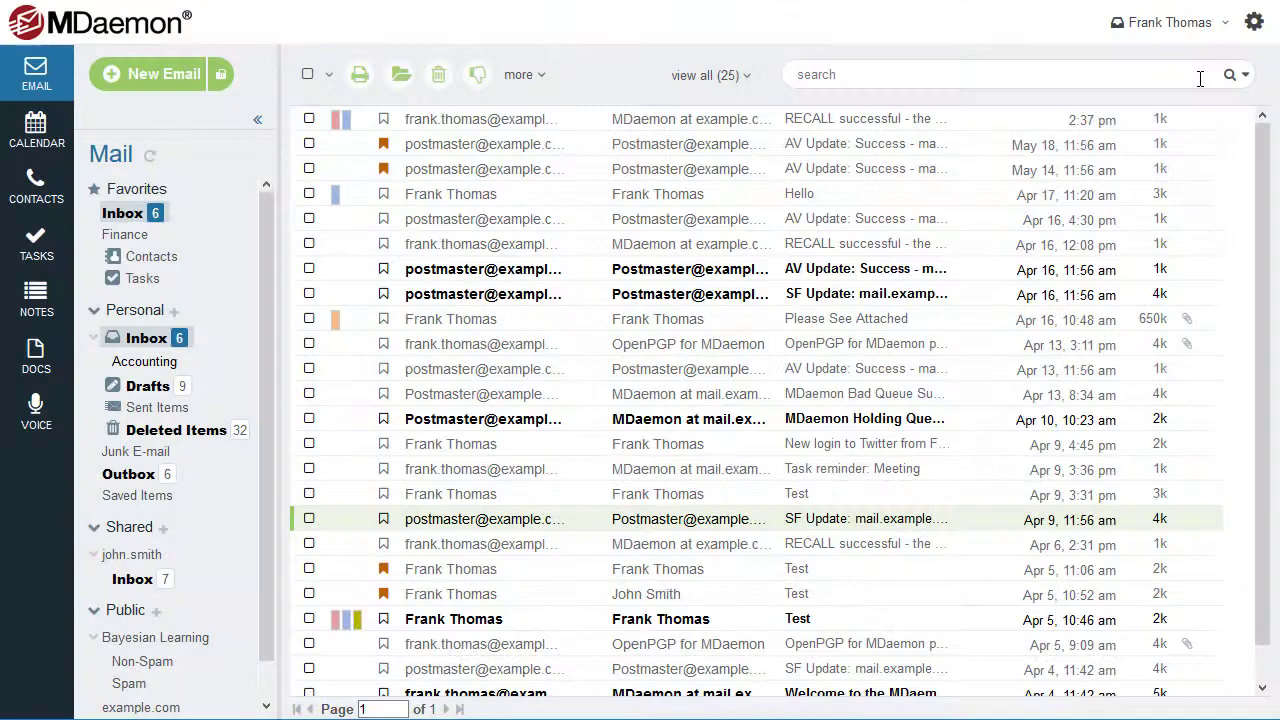
Step: Enter the current account password in the security settings and start the Two Factor Authentication setup
left_click(1255, 22)
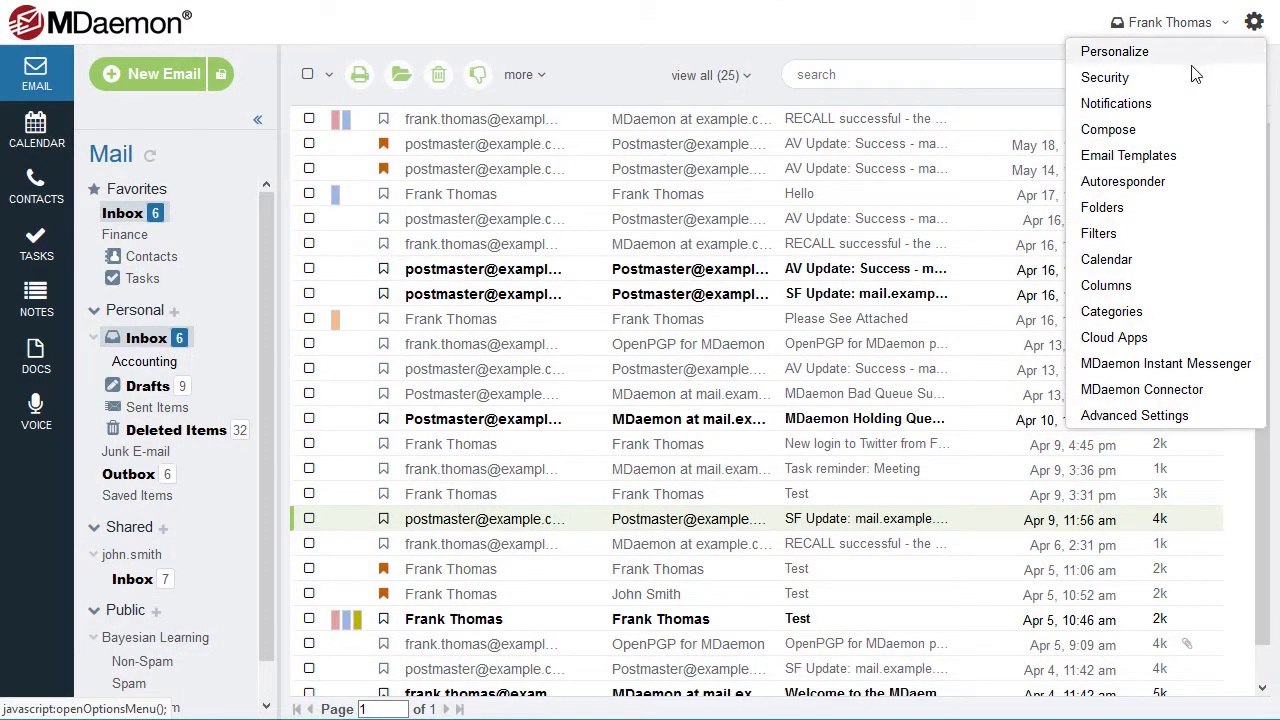
left_click(1152, 80)
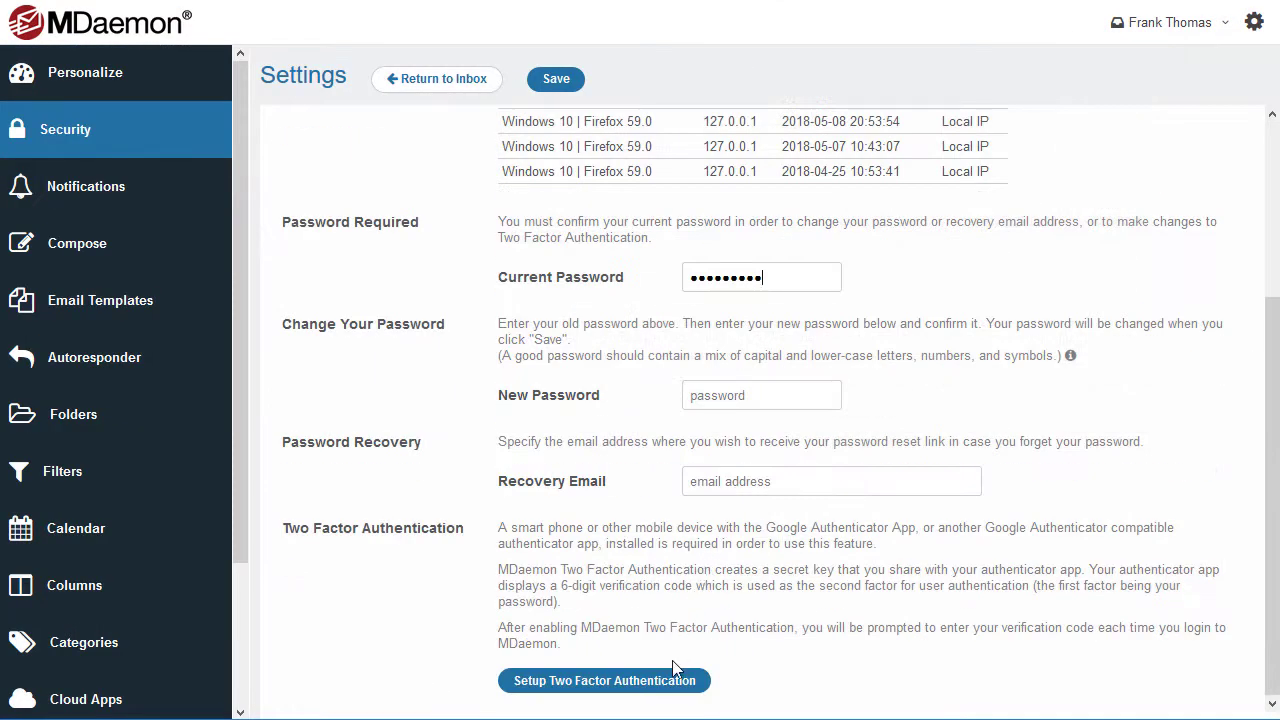
left_click(662, 681)
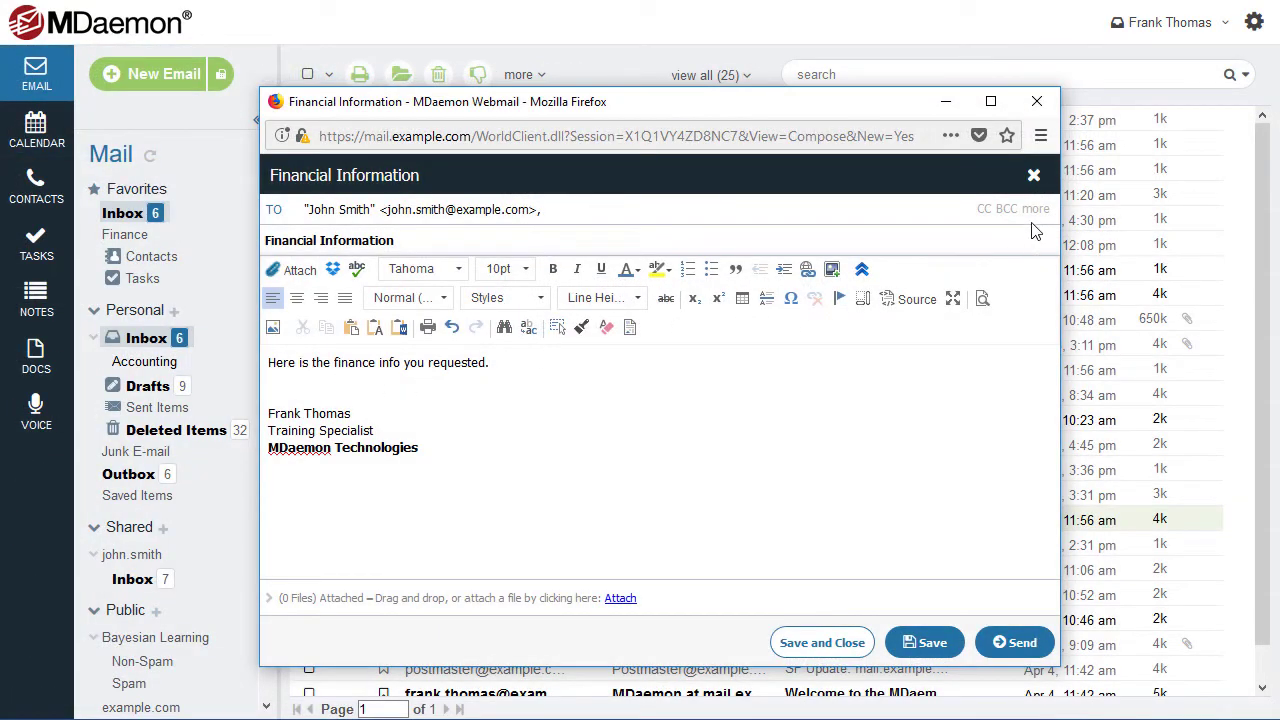
Step: Set the MDaemon PGP option of the "Financial Information" message to Require Encryption in its advanced options
left_click(1034, 209)
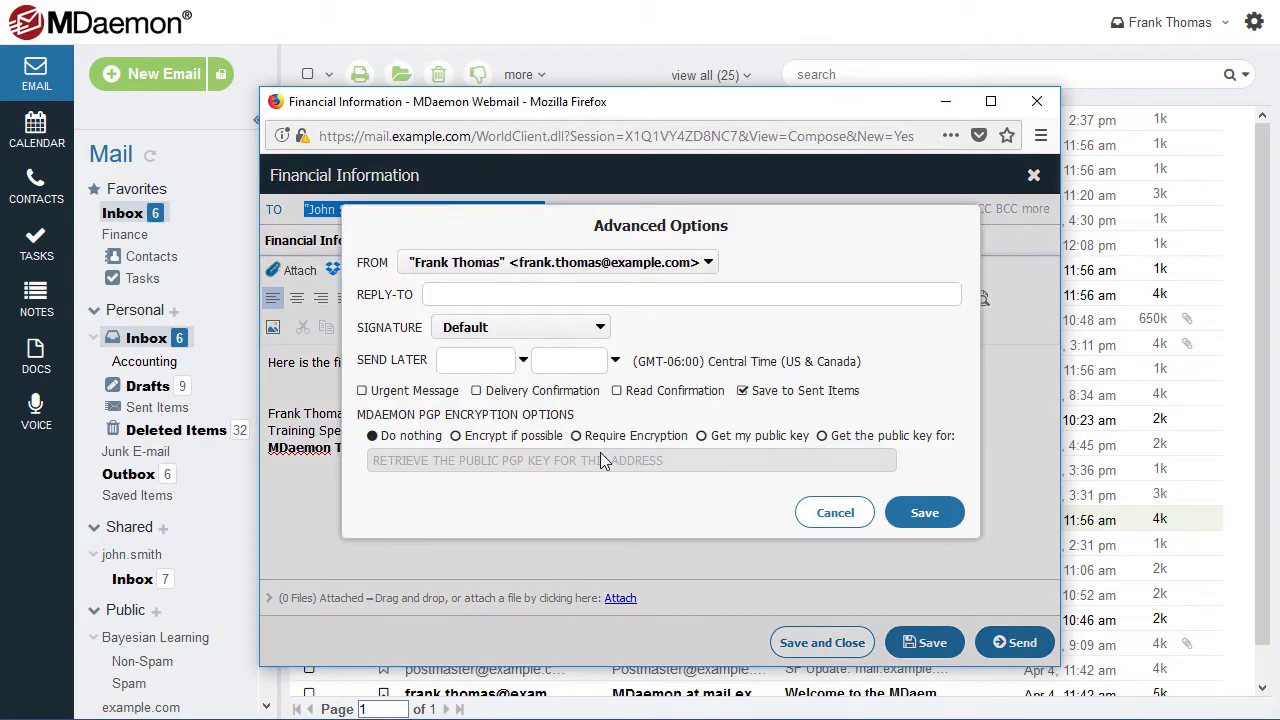
left_click(577, 437)
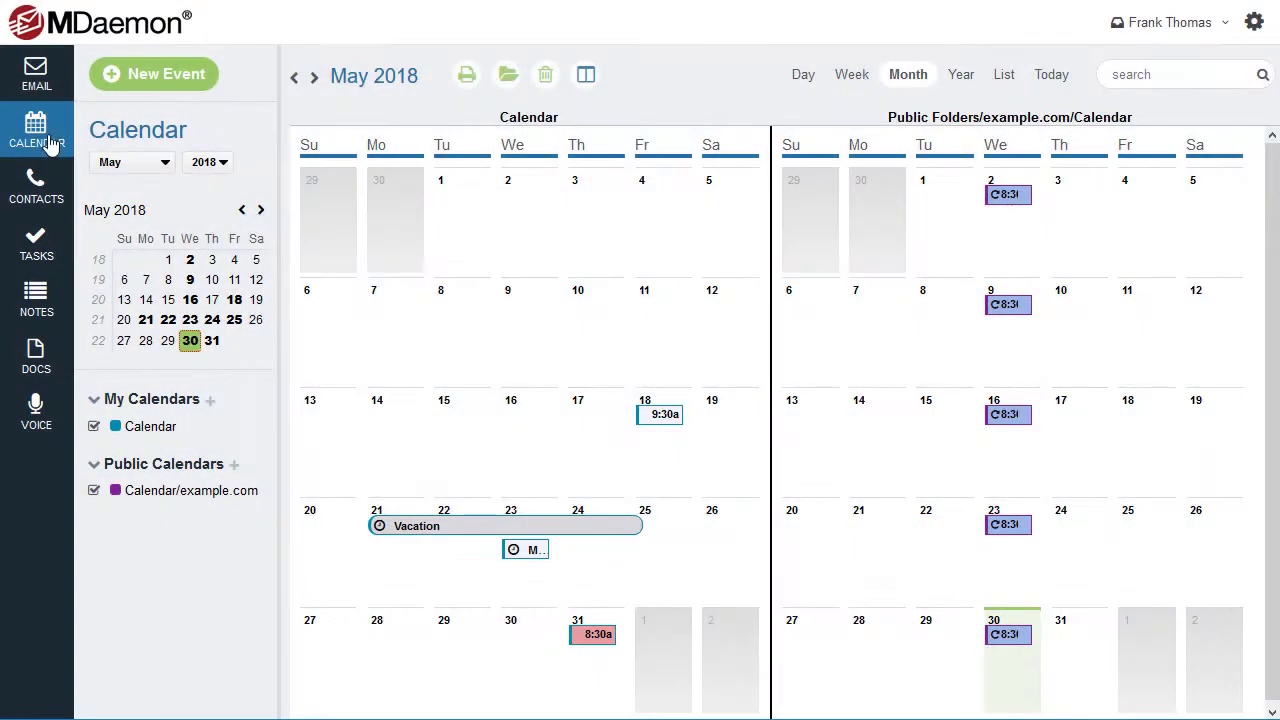
Step: Schedule a Department Meeting in the public calendar on 05/31/2018 at the next auto-picked free time, with the Business category
left_click(155, 76)
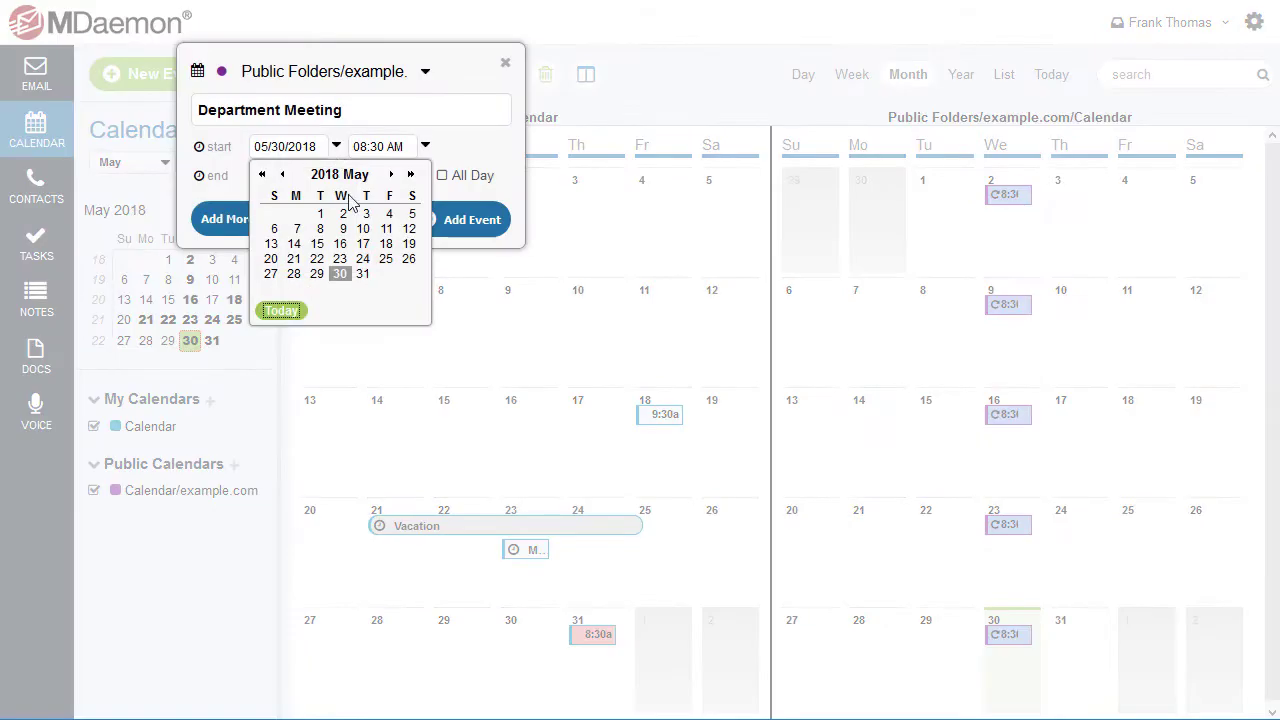
left_click(366, 276)
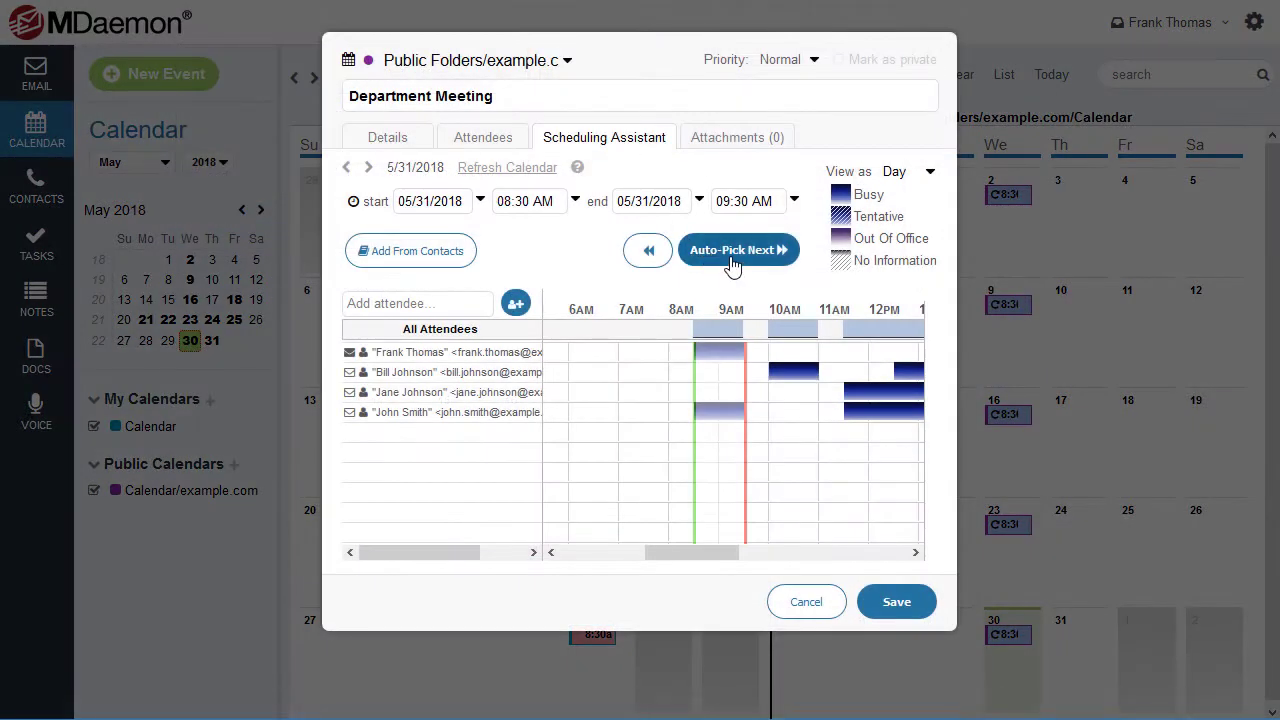
left_click(738, 266)
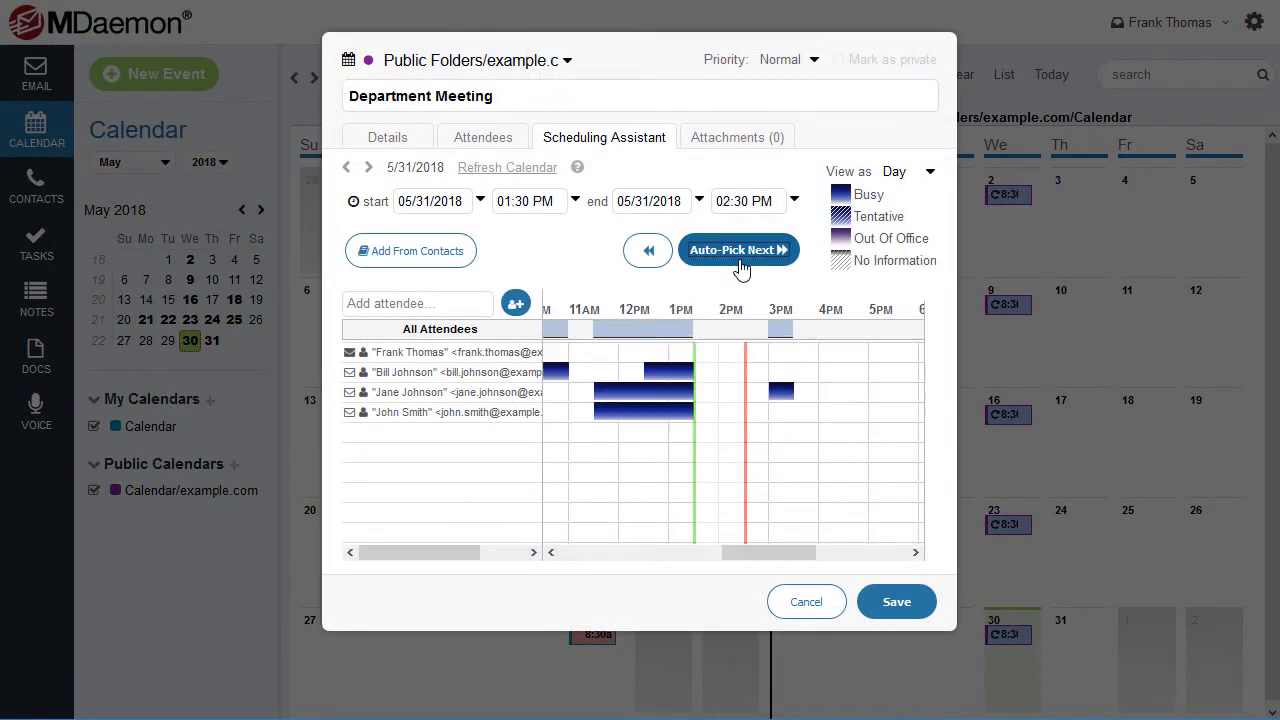
left_click(718, 380)
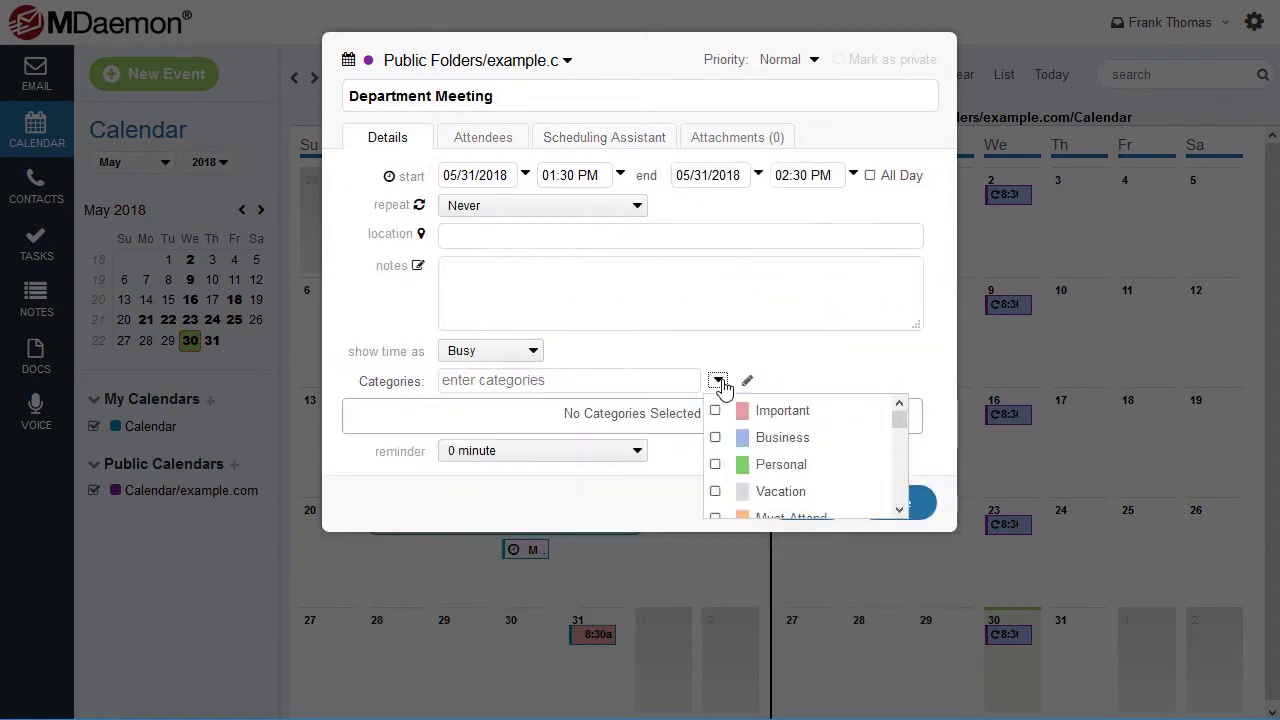
left_click(716, 438)
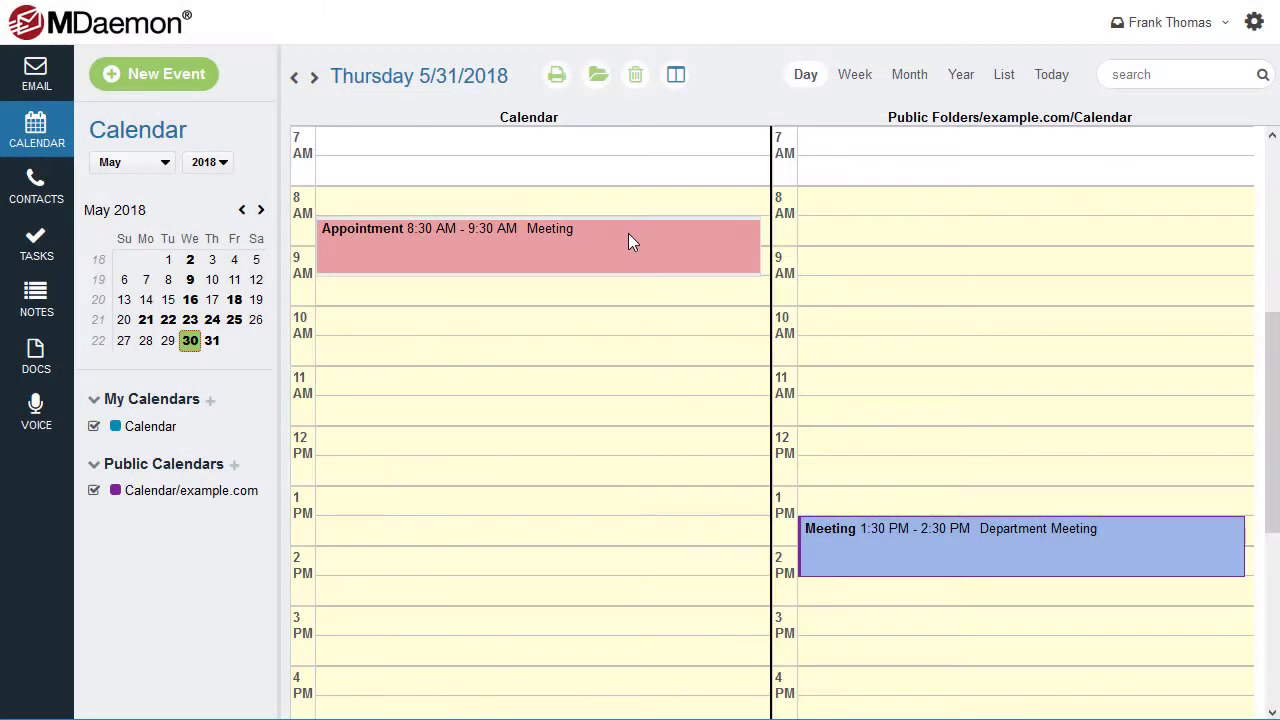
Step: Move the 5/31/2018 Meeting appointment to a 9:00 AM start and extend its end to 10:30 AM
left_click_drag(628, 233, 629, 248)
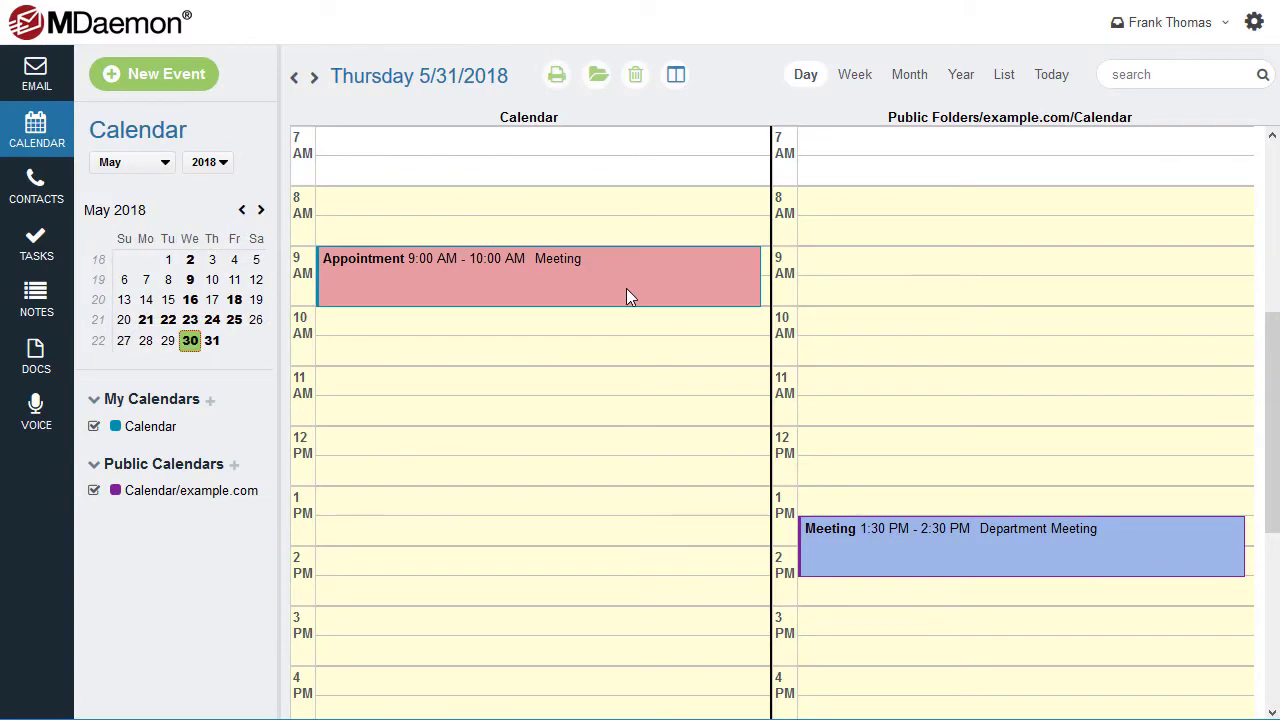
left_click_drag(626, 305, 637, 347)
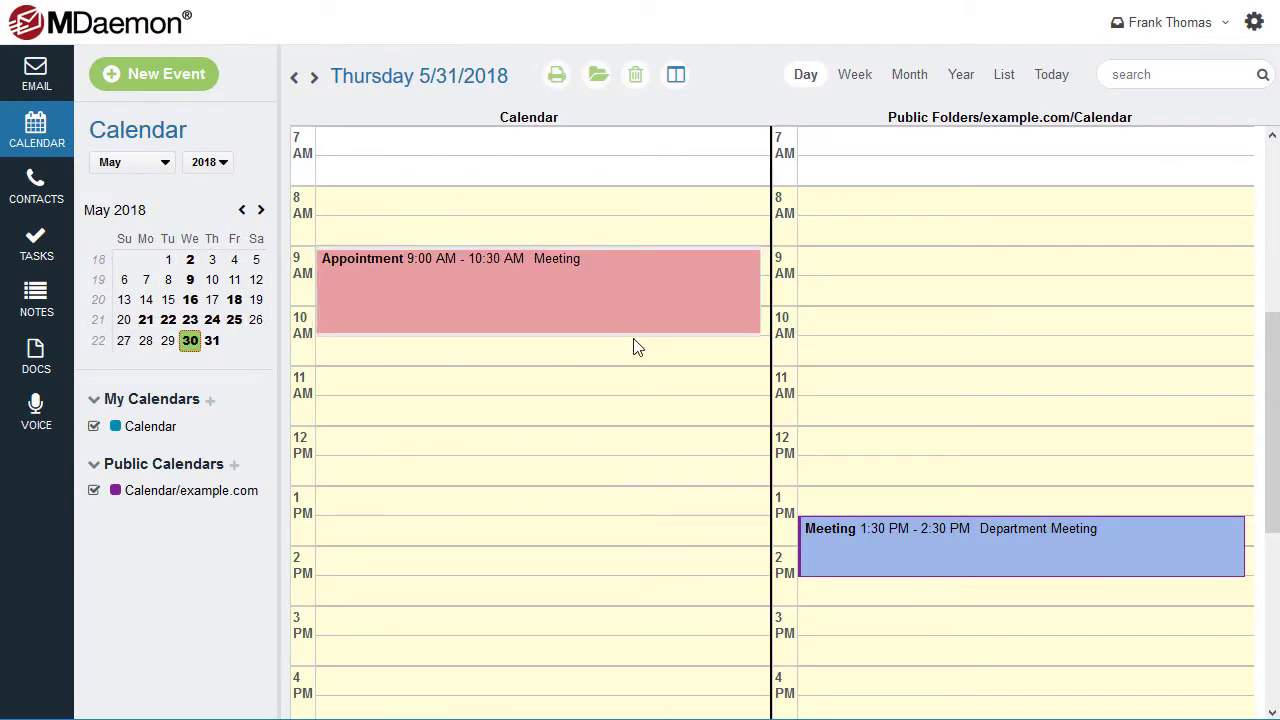
Step: Open the Meeting appointment for editing and attach a file from the computer to it
double_click(645, 306)
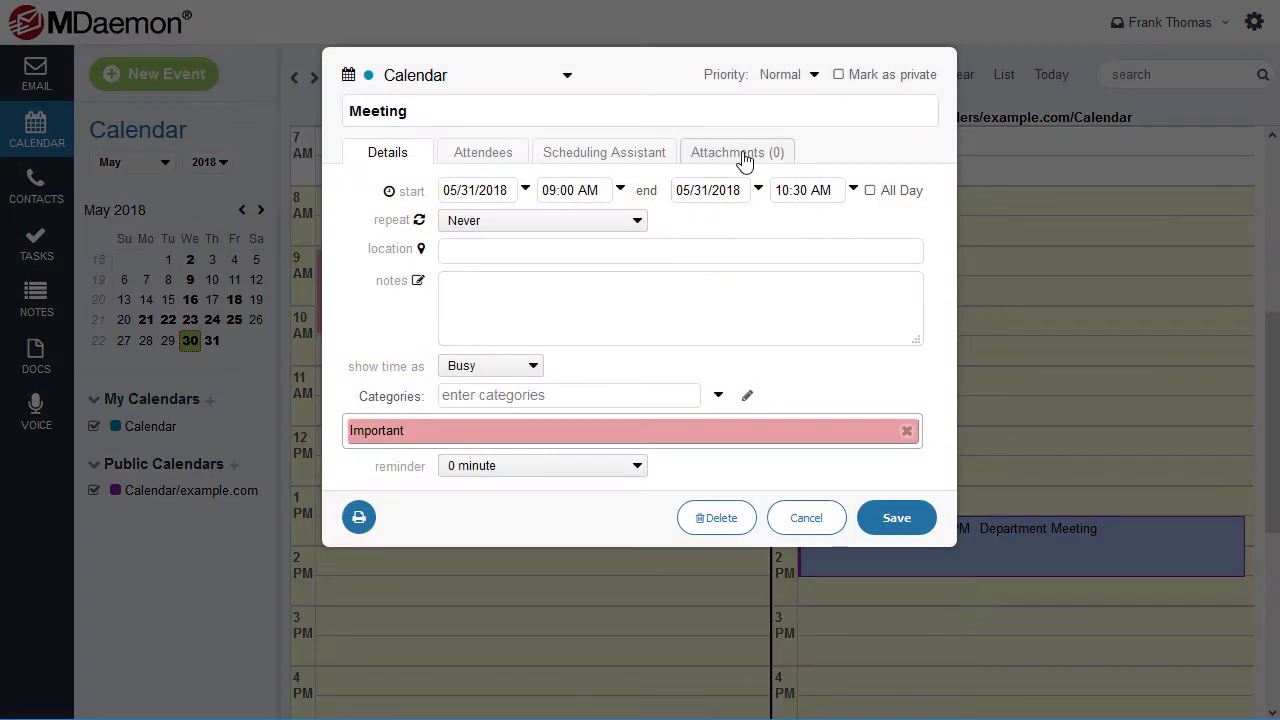
left_click(745, 157)
key("alt+Tab")
left_click_drag(280, 636, 564, 316)
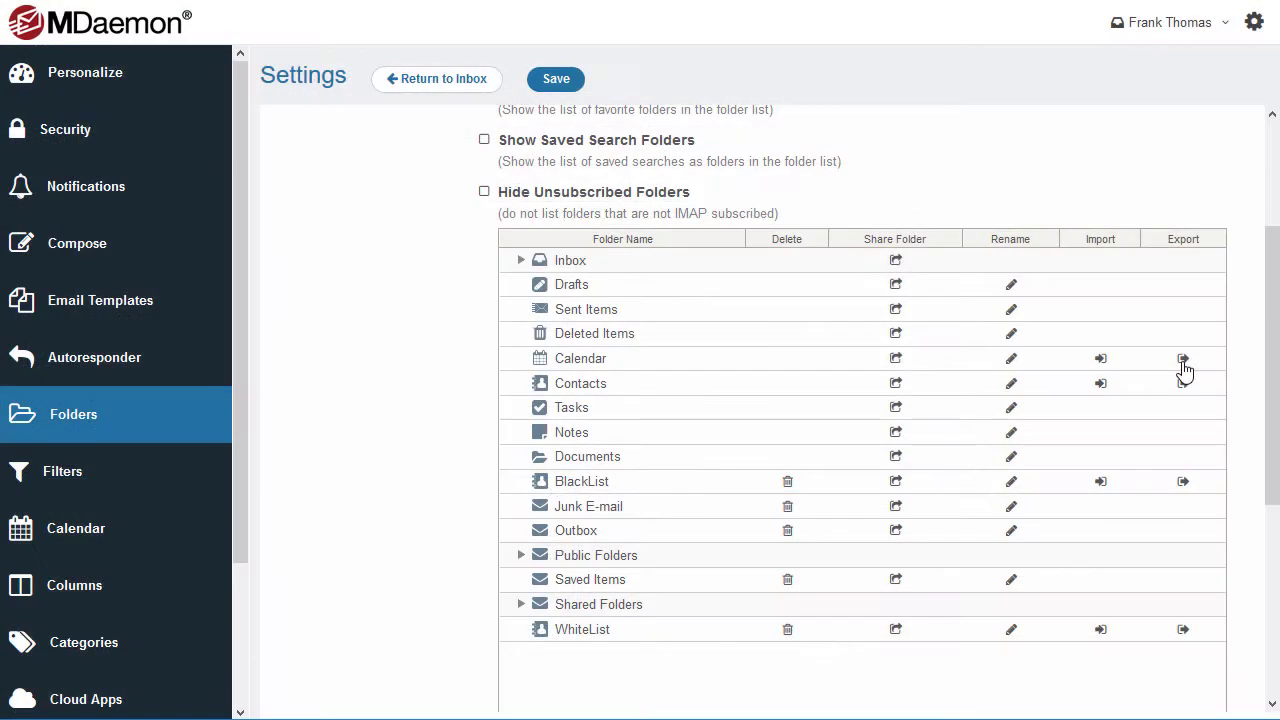
Step: Export the Calendar folder in iCalendar format and open its appointment import from the folder settings
left_click(1183, 360)
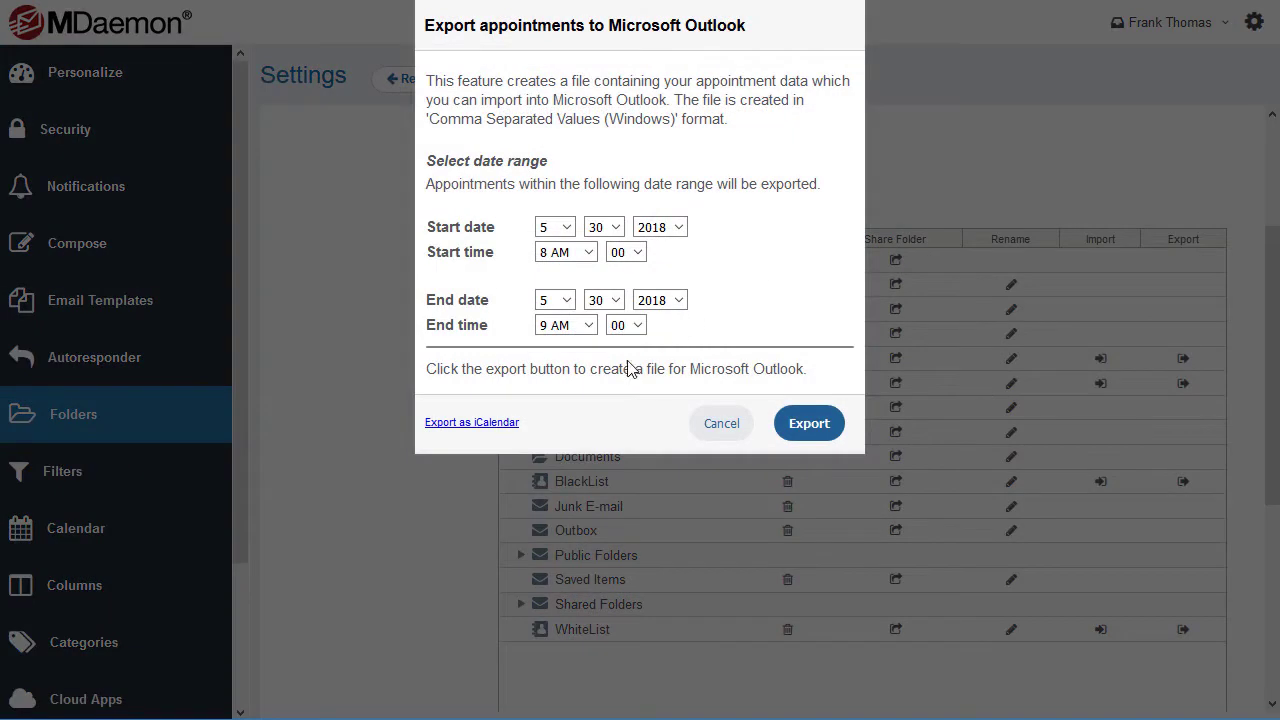
left_click(477, 430)
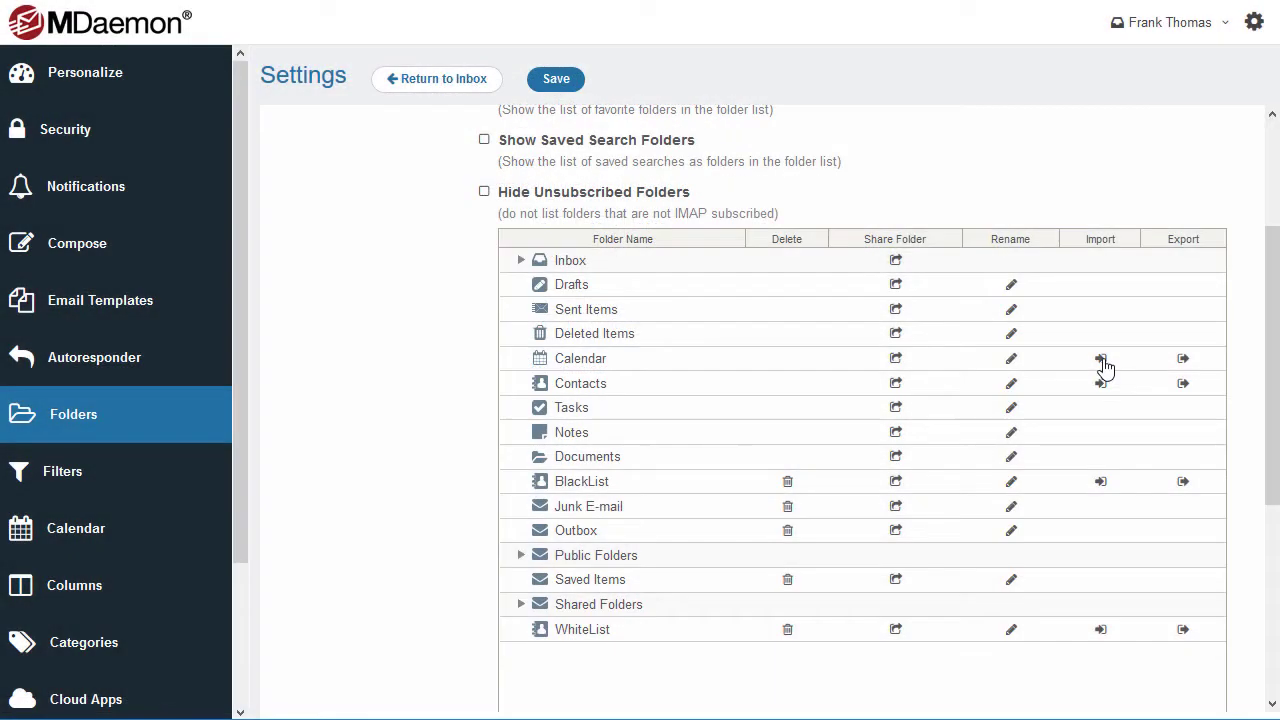
left_click(1101, 360)
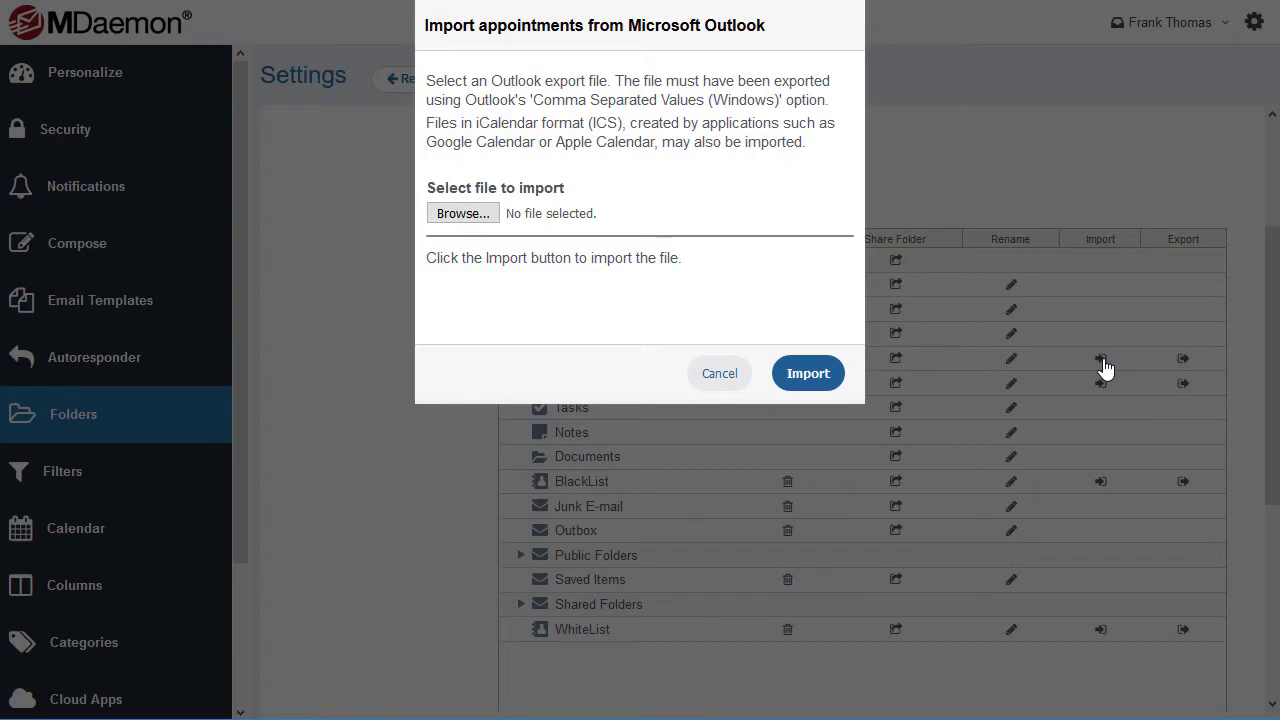
left_click(1104, 368)
Step: Share the Calendar folder by publishing it through a read-only public access link
left_click(896, 362)
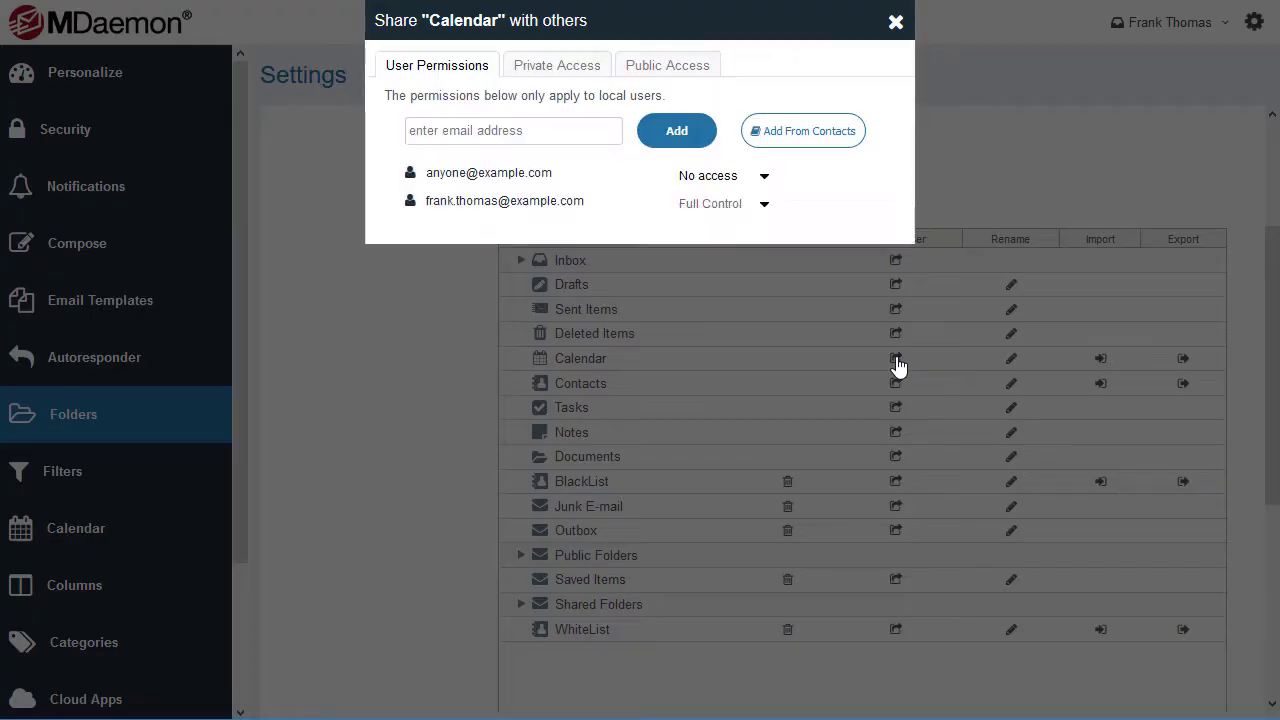
left_click(670, 72)
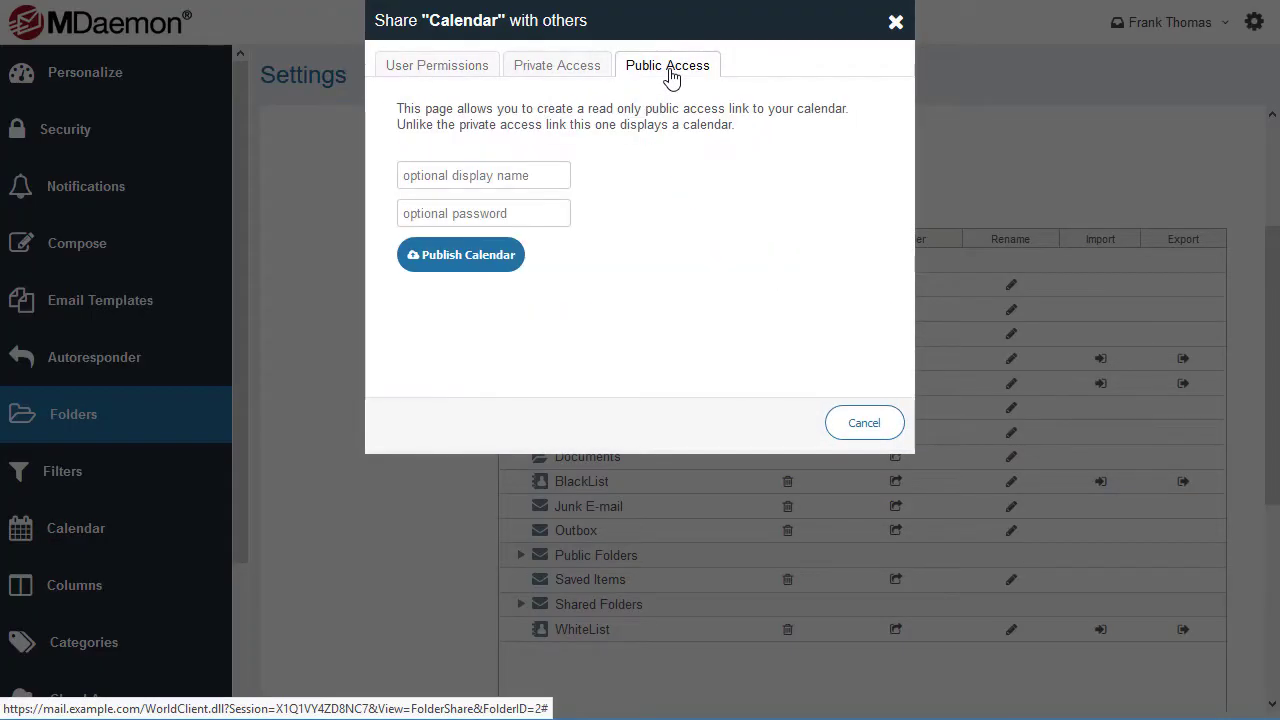
left_click(484, 266)
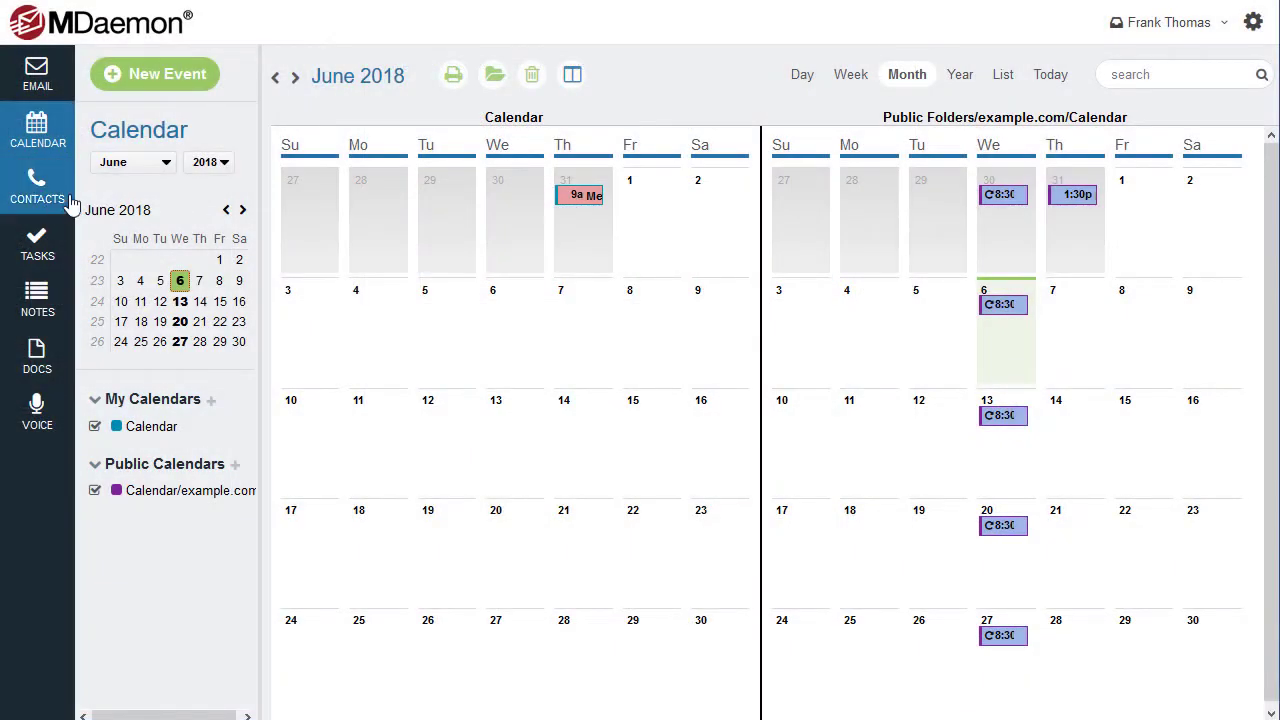
Step: Create a distribution list named Clients in the public example.com contacts and add three selected contacts as its members
left_click(40, 197)
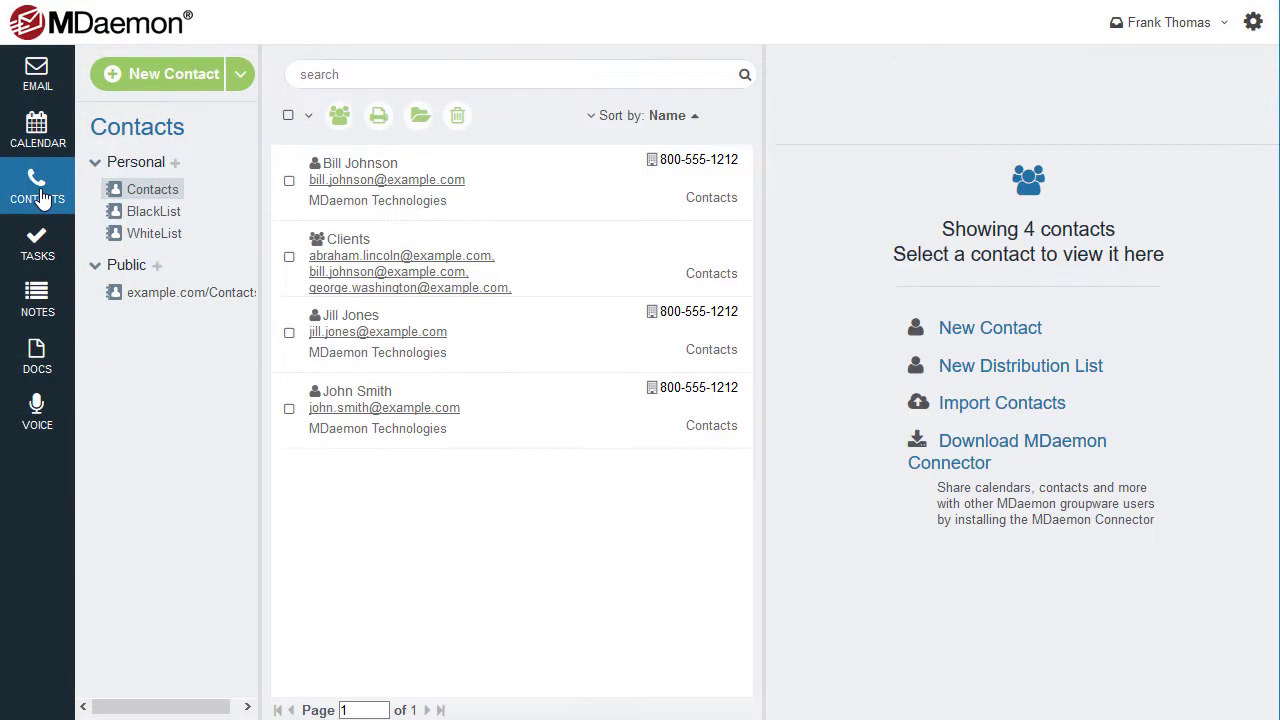
left_click(153, 295)
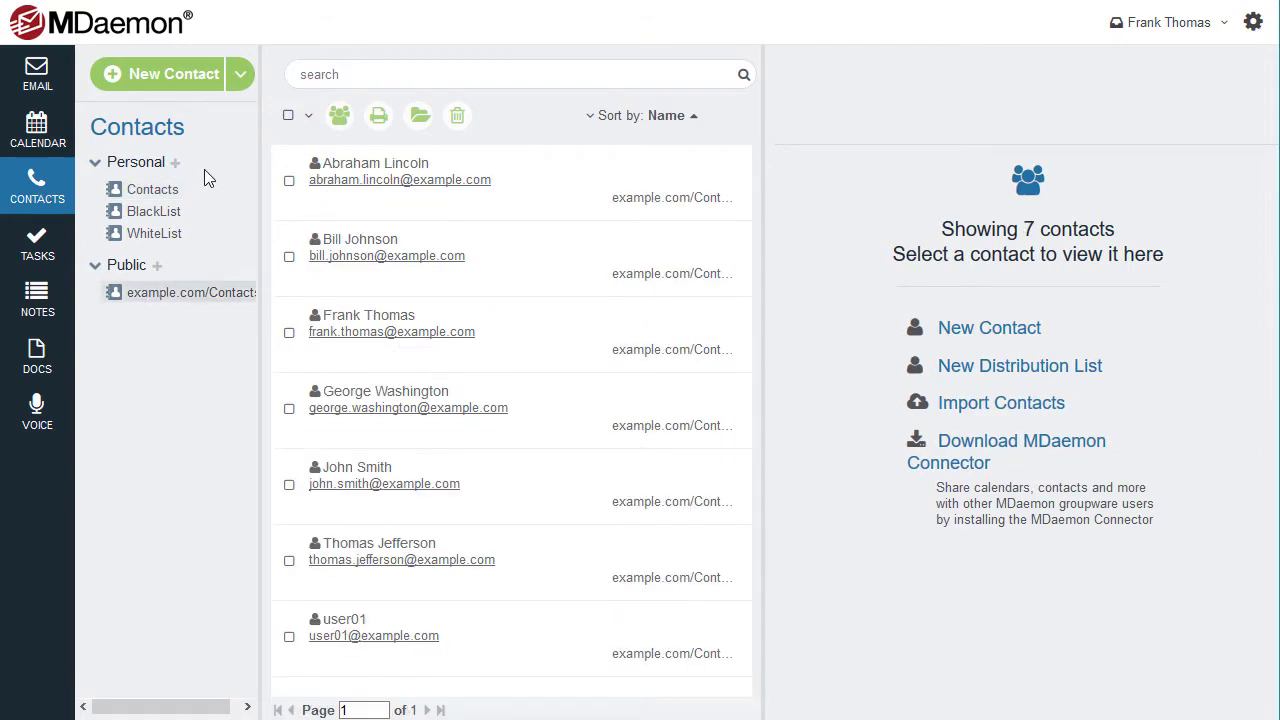
left_click(243, 87)
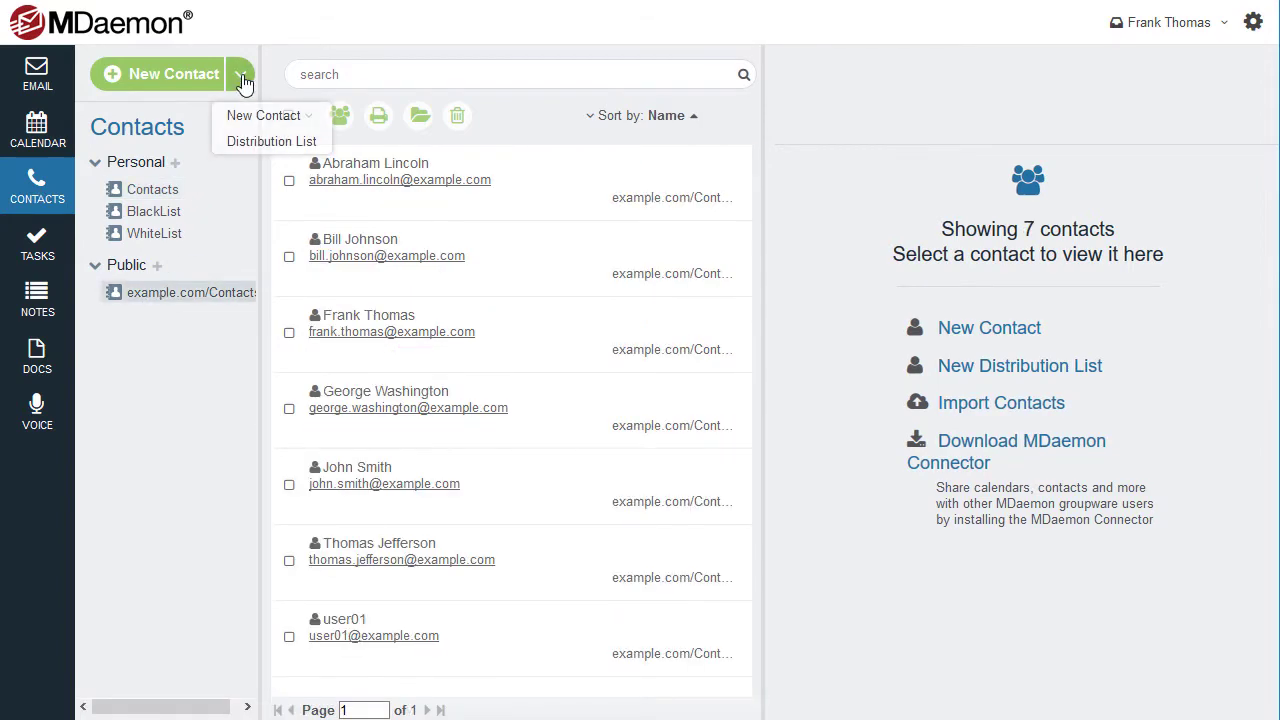
left_click(278, 146)
type("Clients")
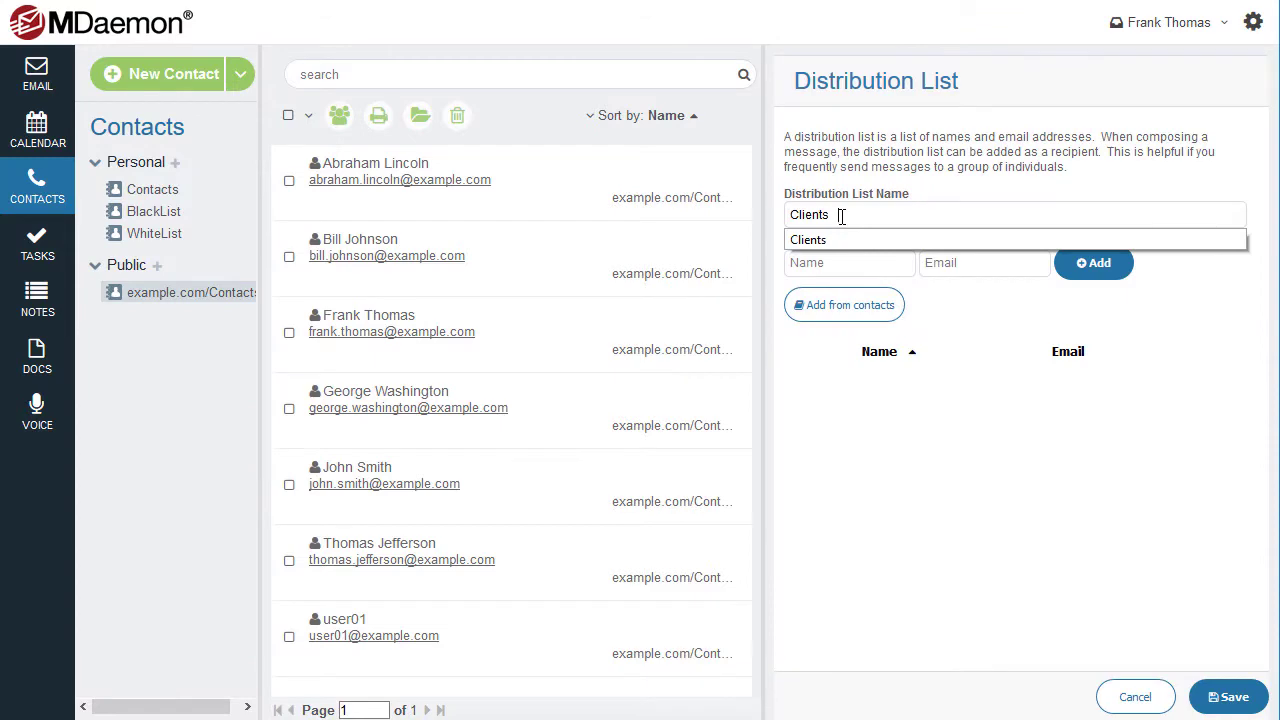
left_click(844, 305)
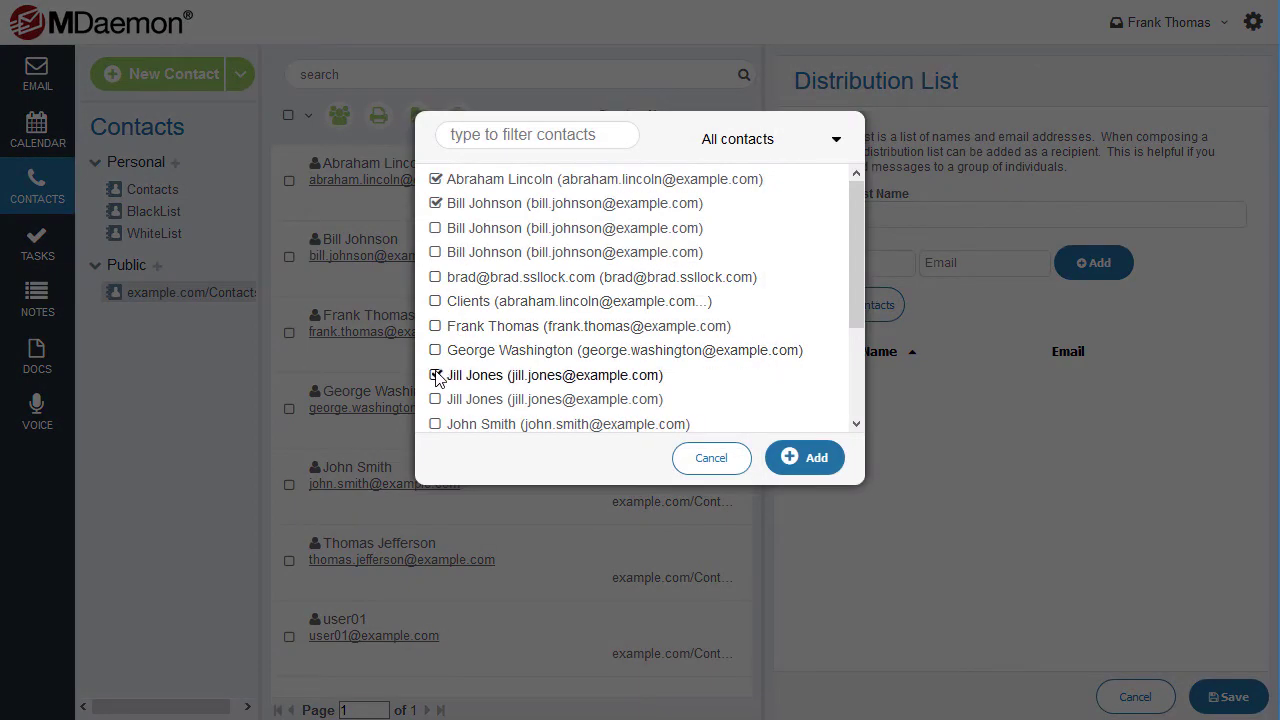
left_click(806, 460)
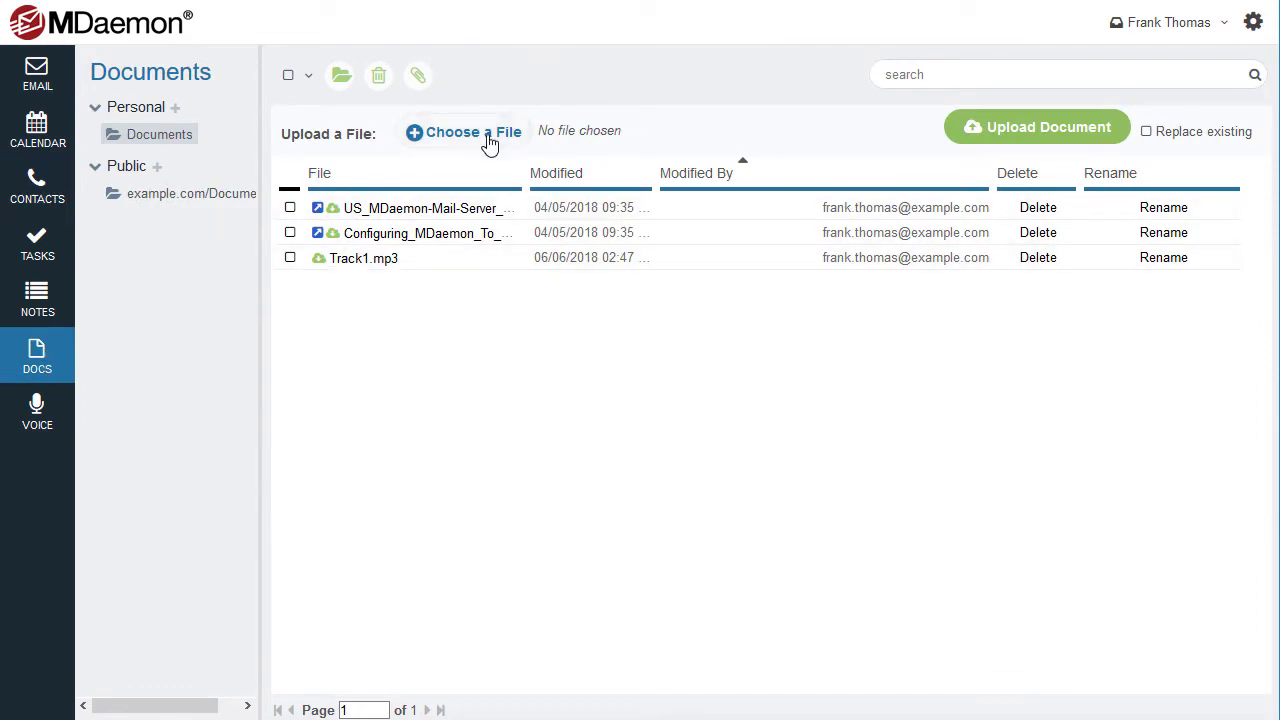
Step: Upload the file Rec 05-18-18.trec from the Desktop to the personal Documents folder
left_click(489, 141)
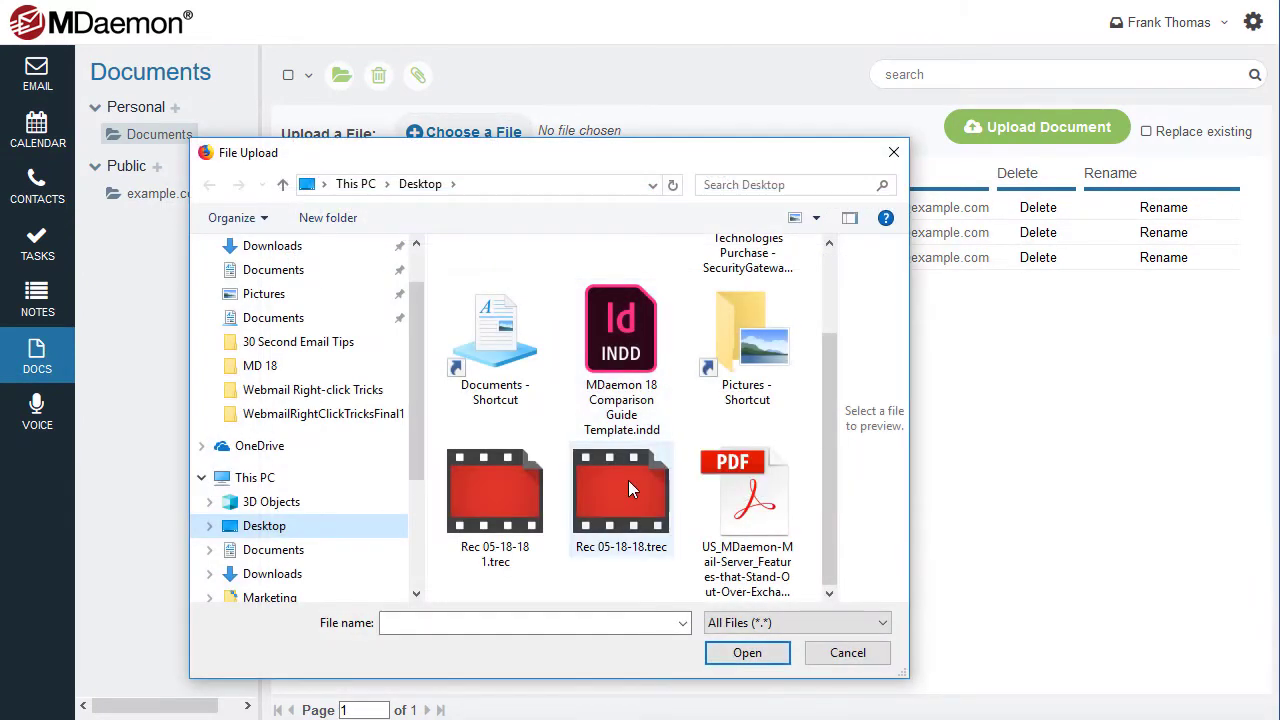
left_click(628, 488)
left_click(747, 652)
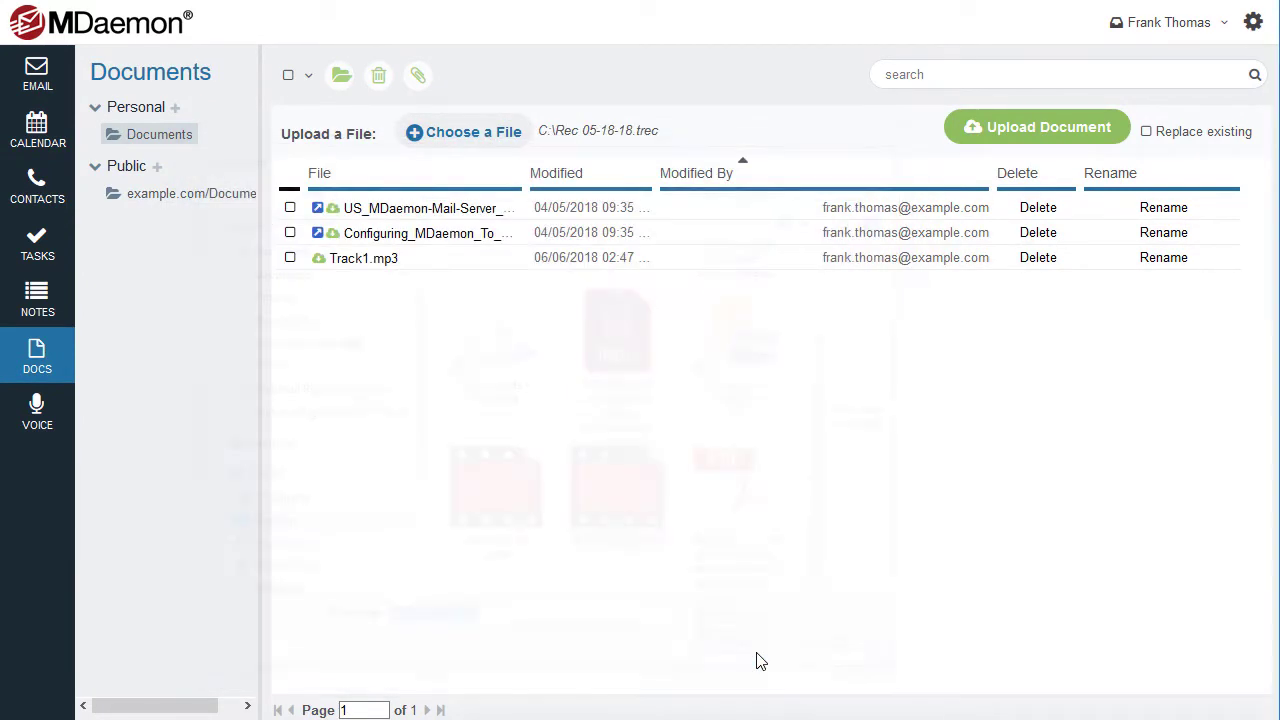
left_click(1038, 138)
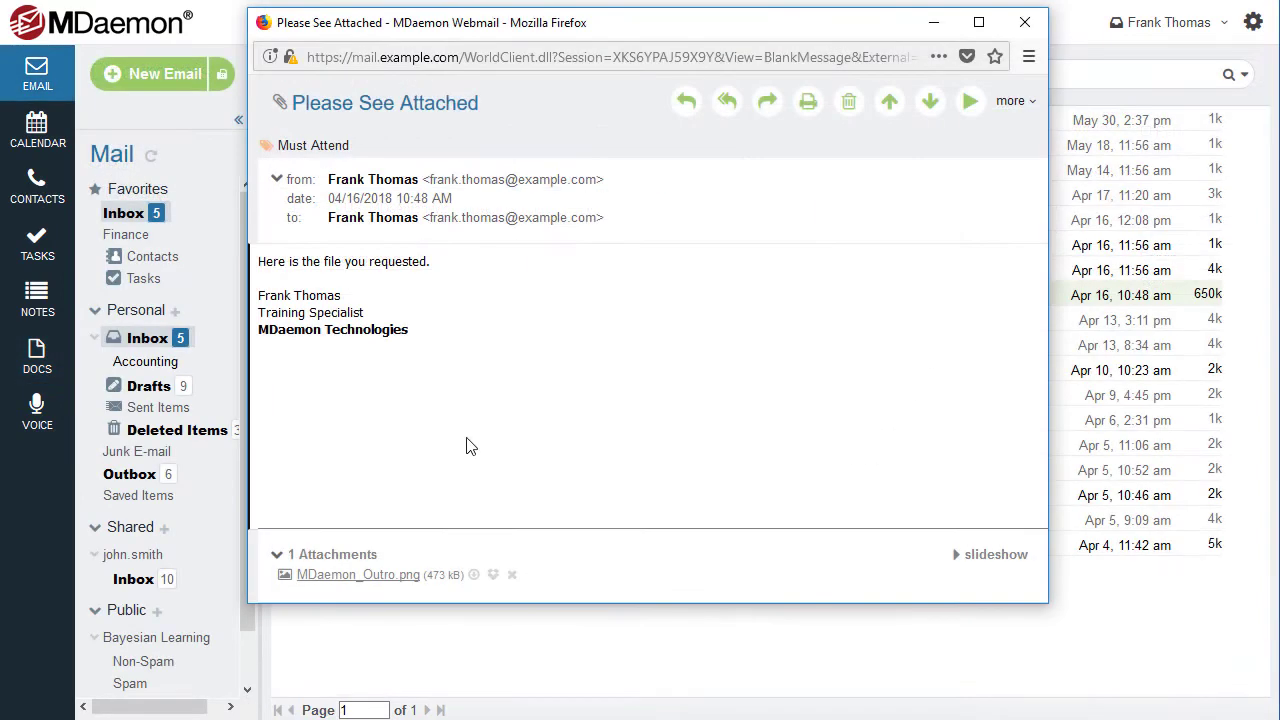
Step: Save the MDaemon_Outro.png attachment to Dropbox, and attach the US_MDaemon-Mail-Server PDF from Dropbox to the new Please See Attached email
left_click(493, 576)
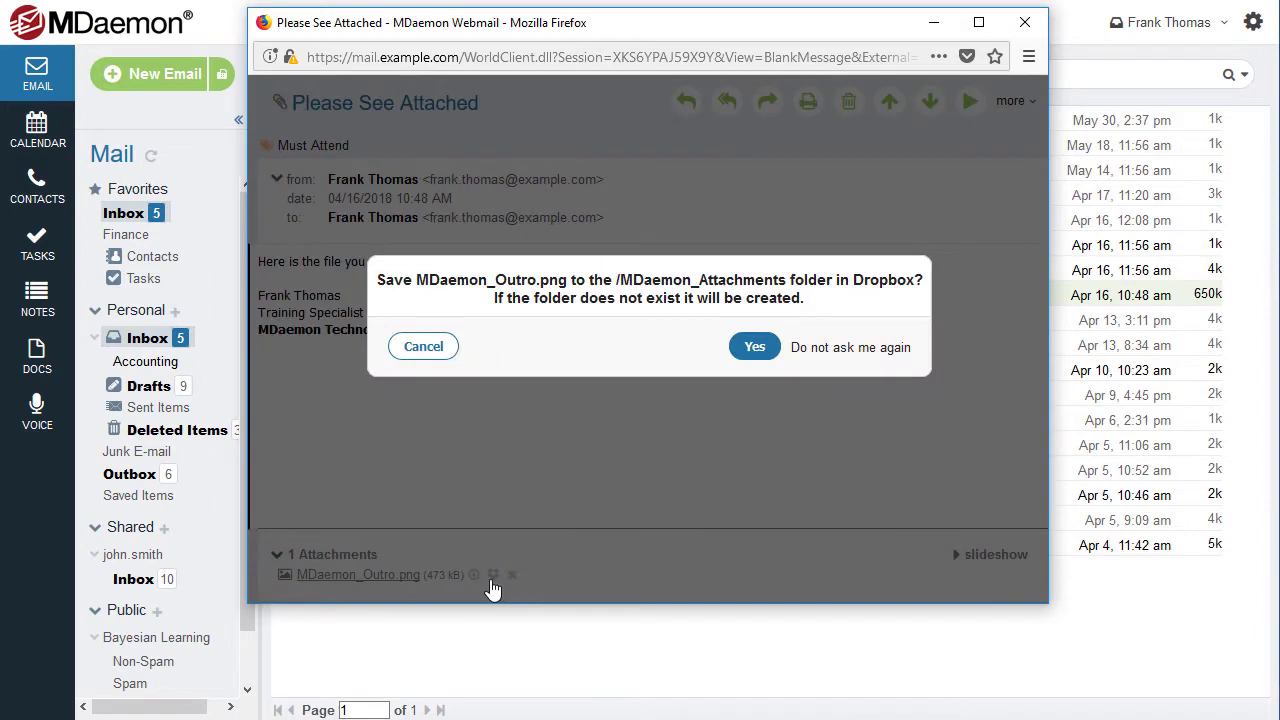
left_click(755, 348)
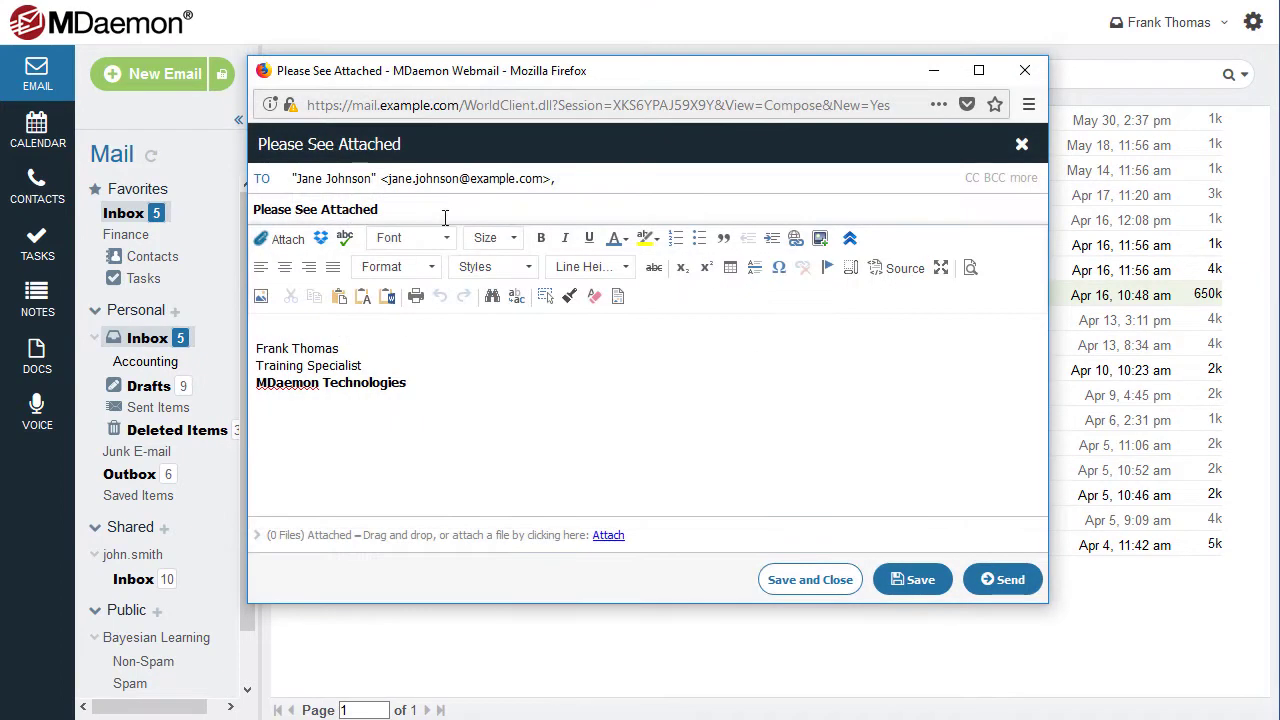
left_click(320, 238)
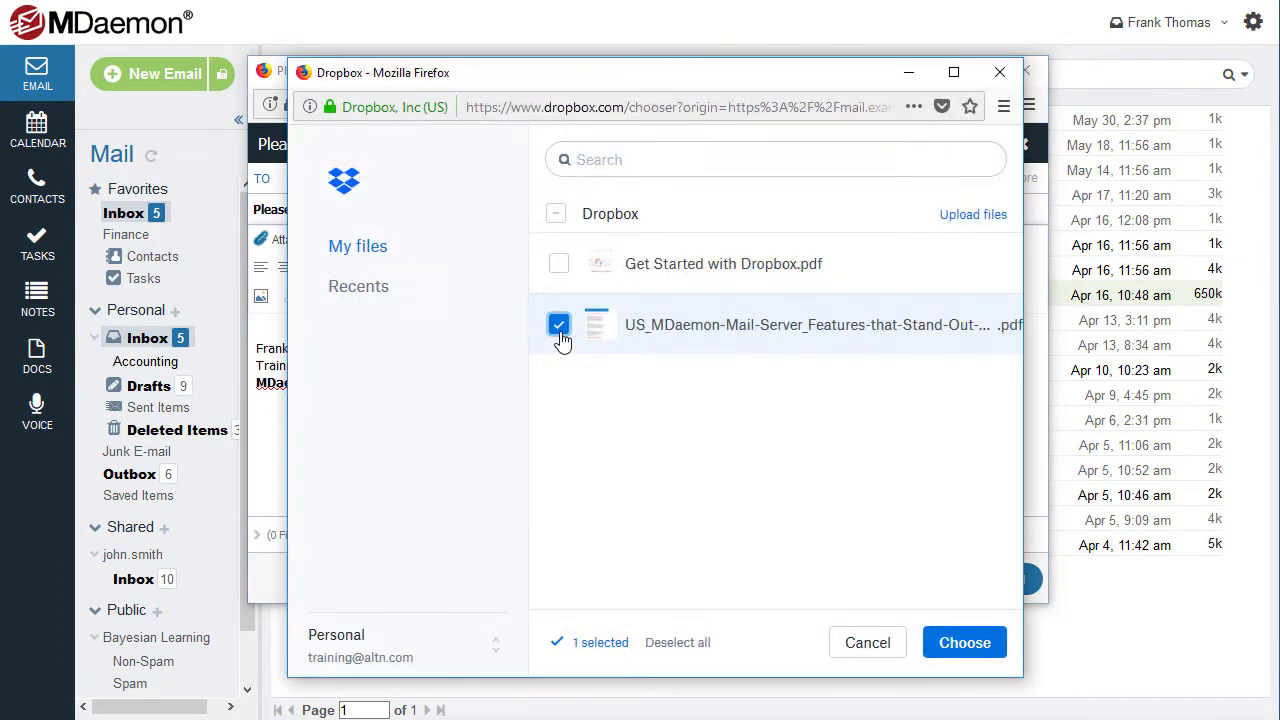
left_click(964, 641)
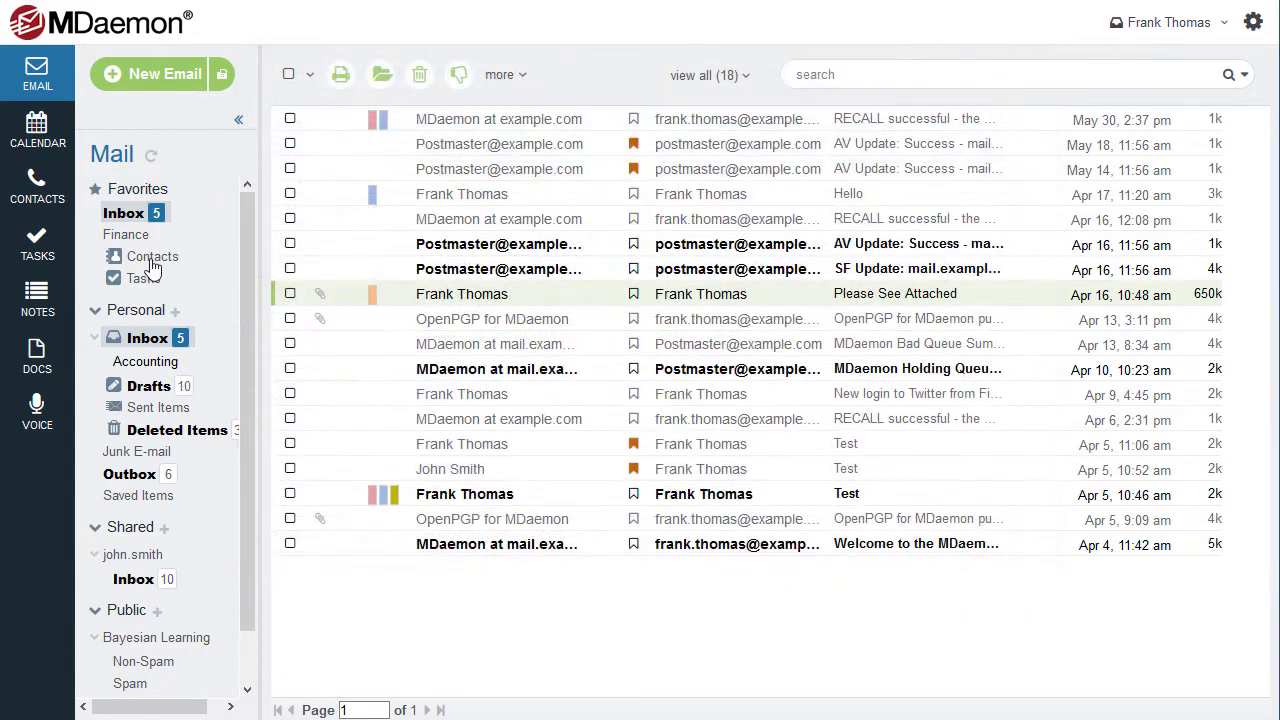
Step: Share the Accounting mail folder with a user picked from the contacts and give that user Editor permission
right_click(135, 250)
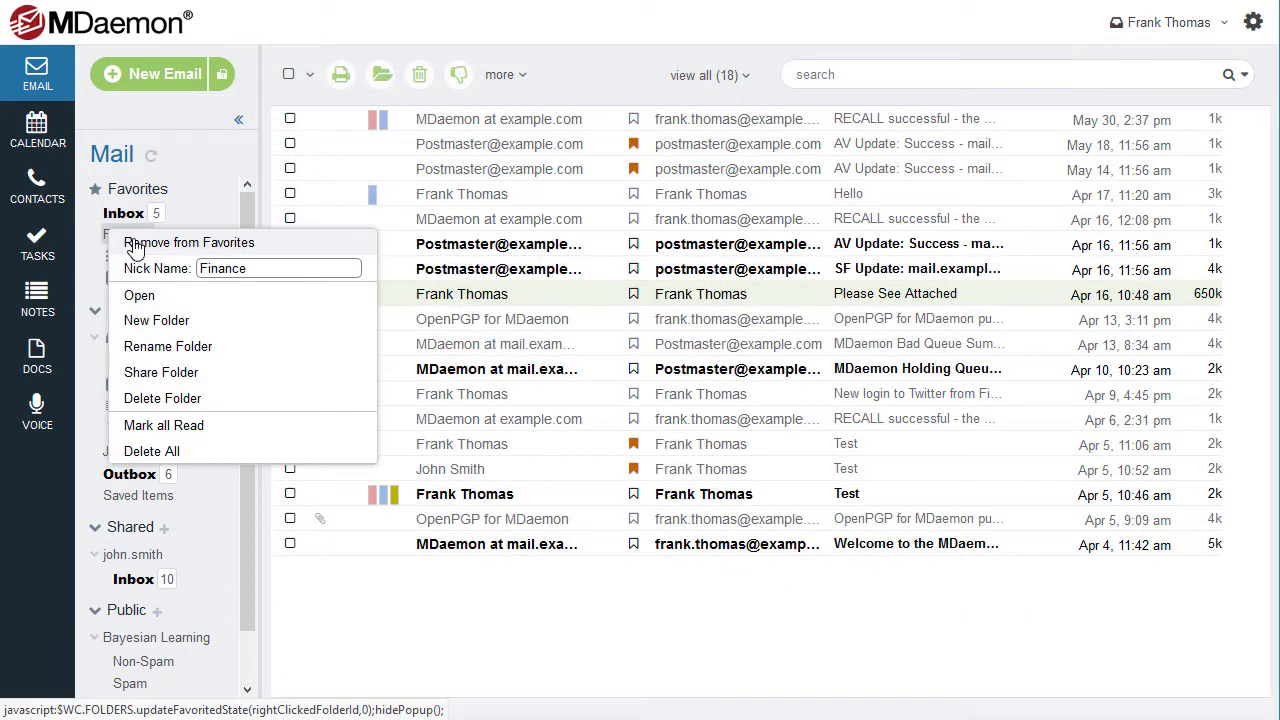
left_click(161, 372)
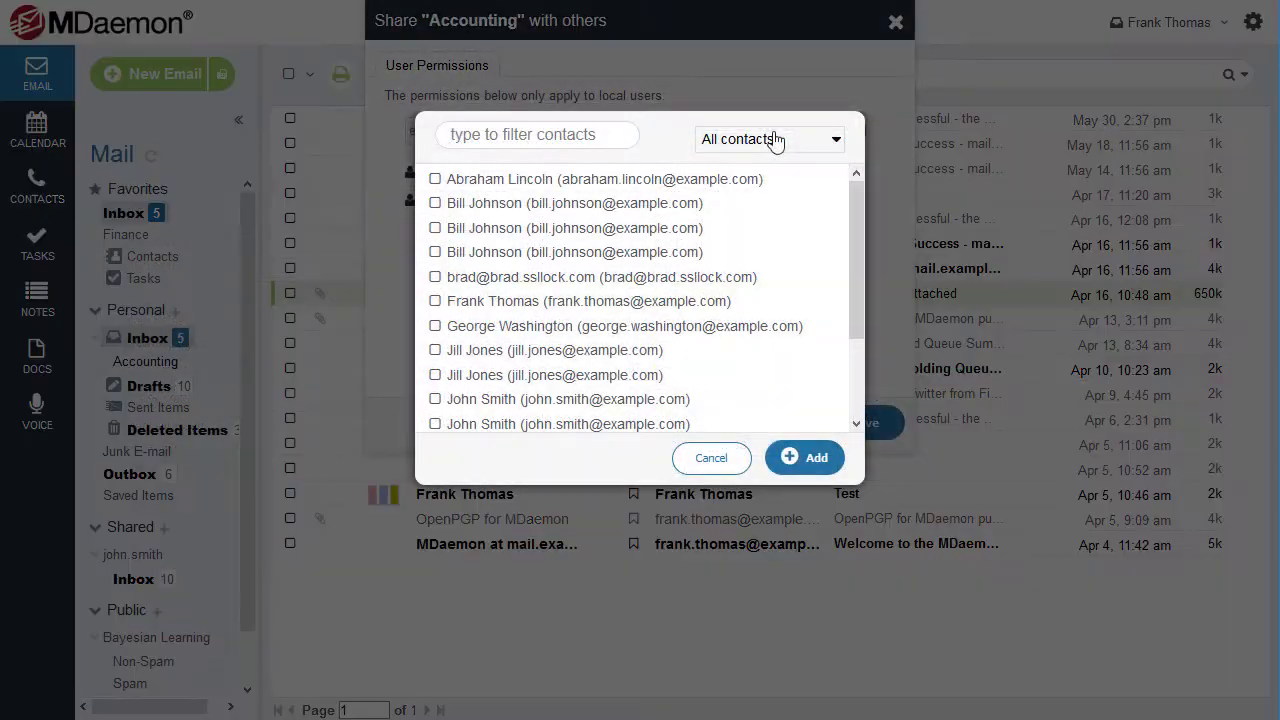
left_click(435, 228)
left_click(806, 458)
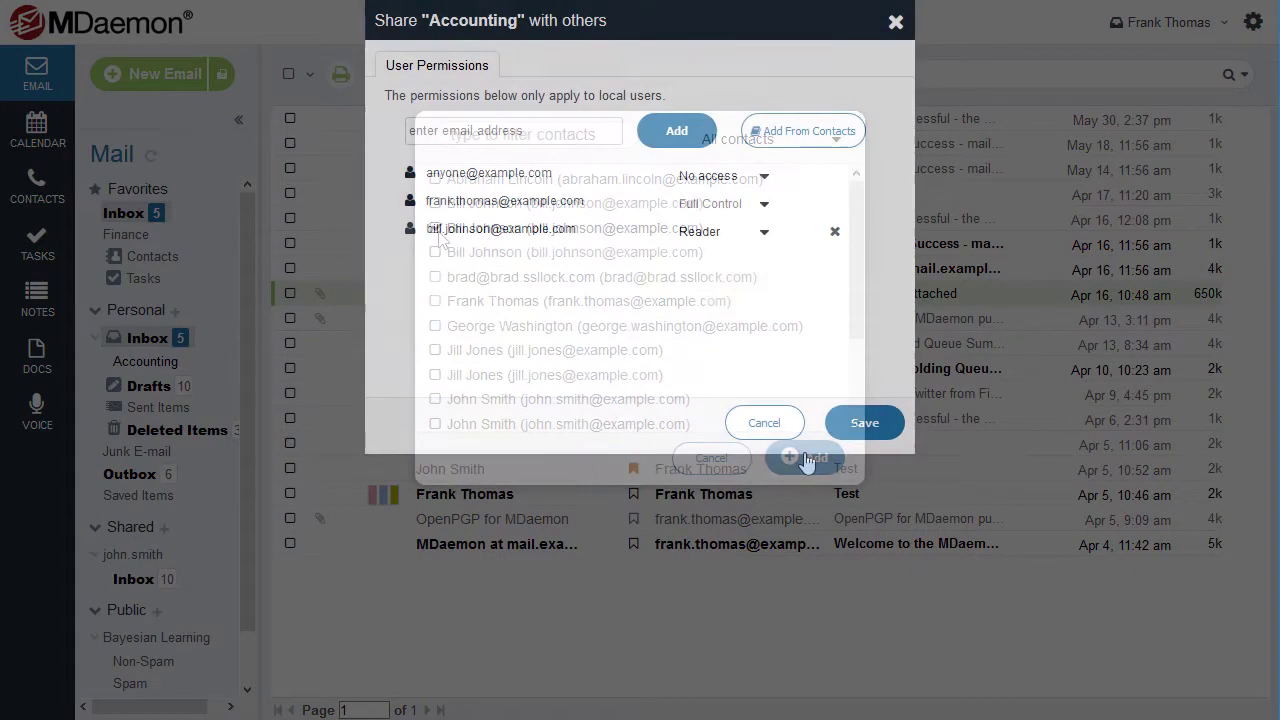
left_click(764, 236)
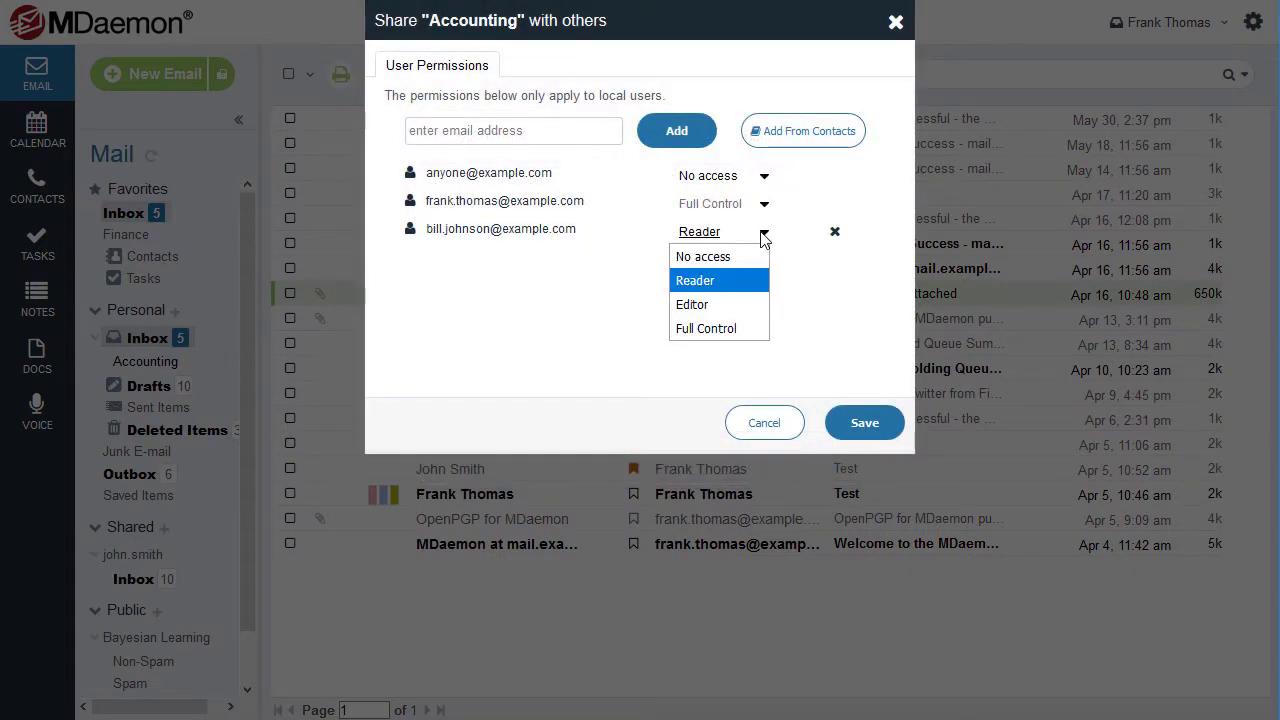
left_click(725, 305)
left_click(862, 423)
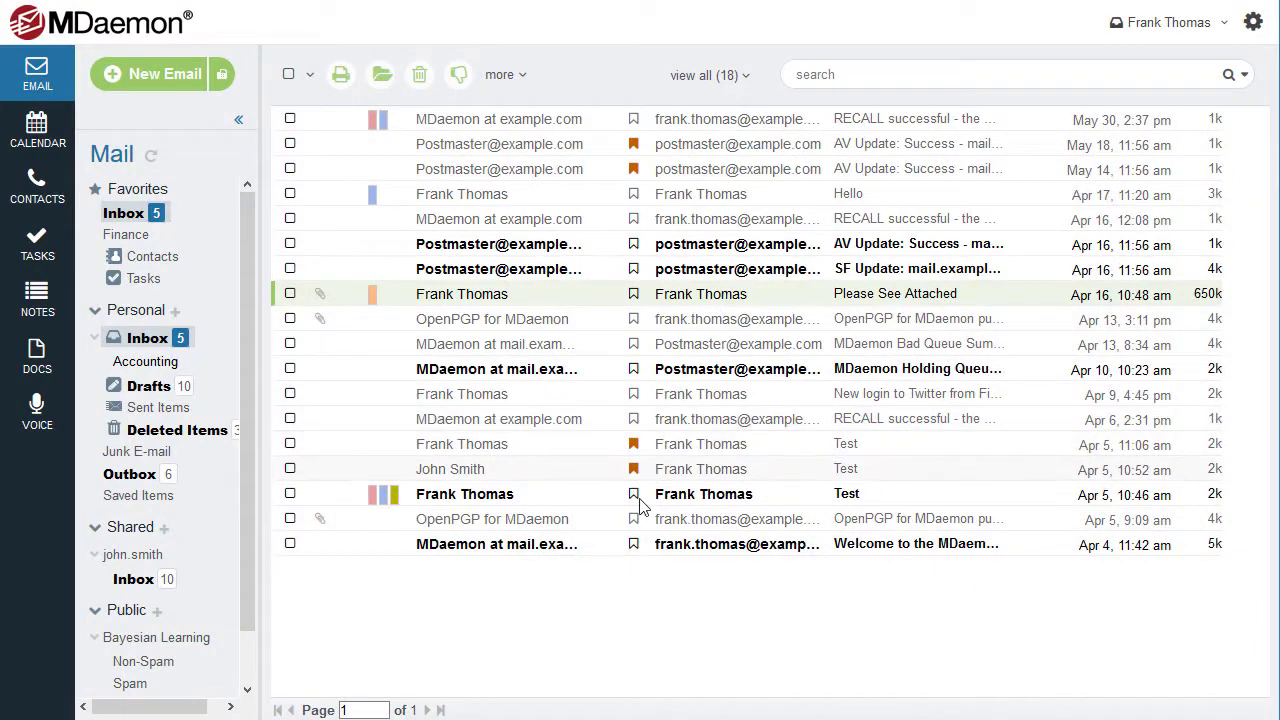
Step: Record a short audio track with the Voice Recorder and attach it to an email
left_click(52, 425)
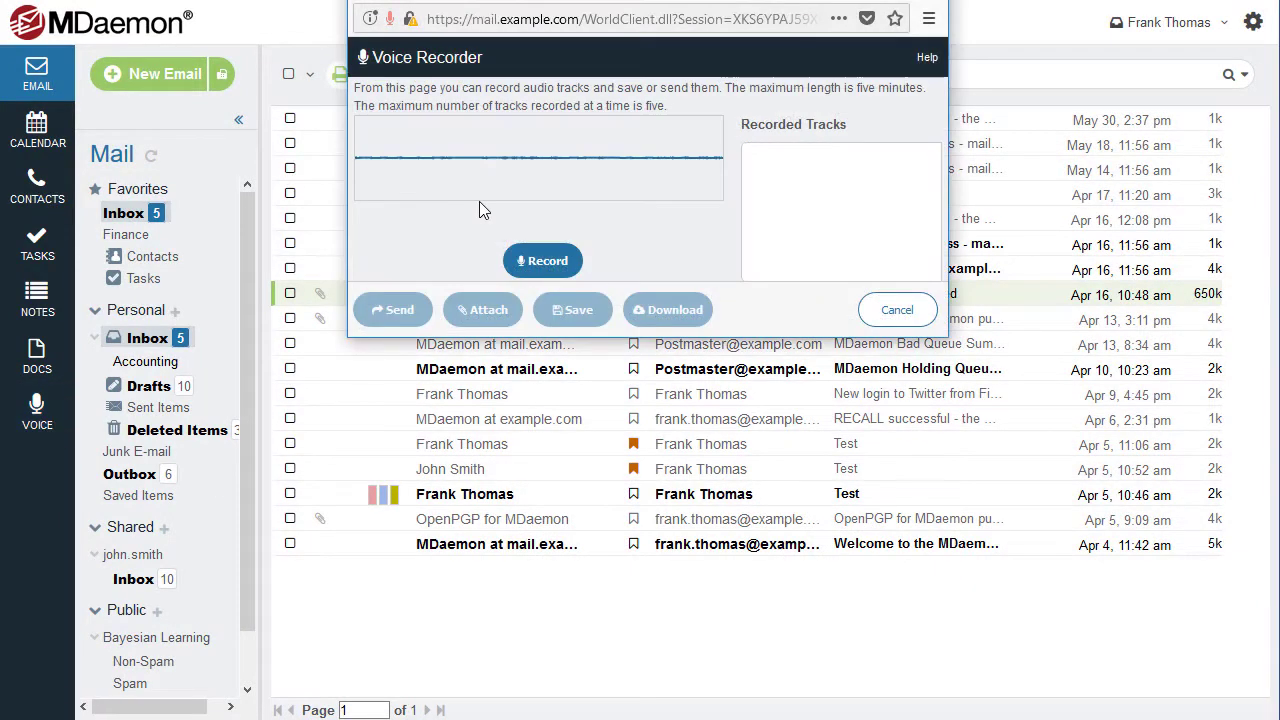
left_click(540, 266)
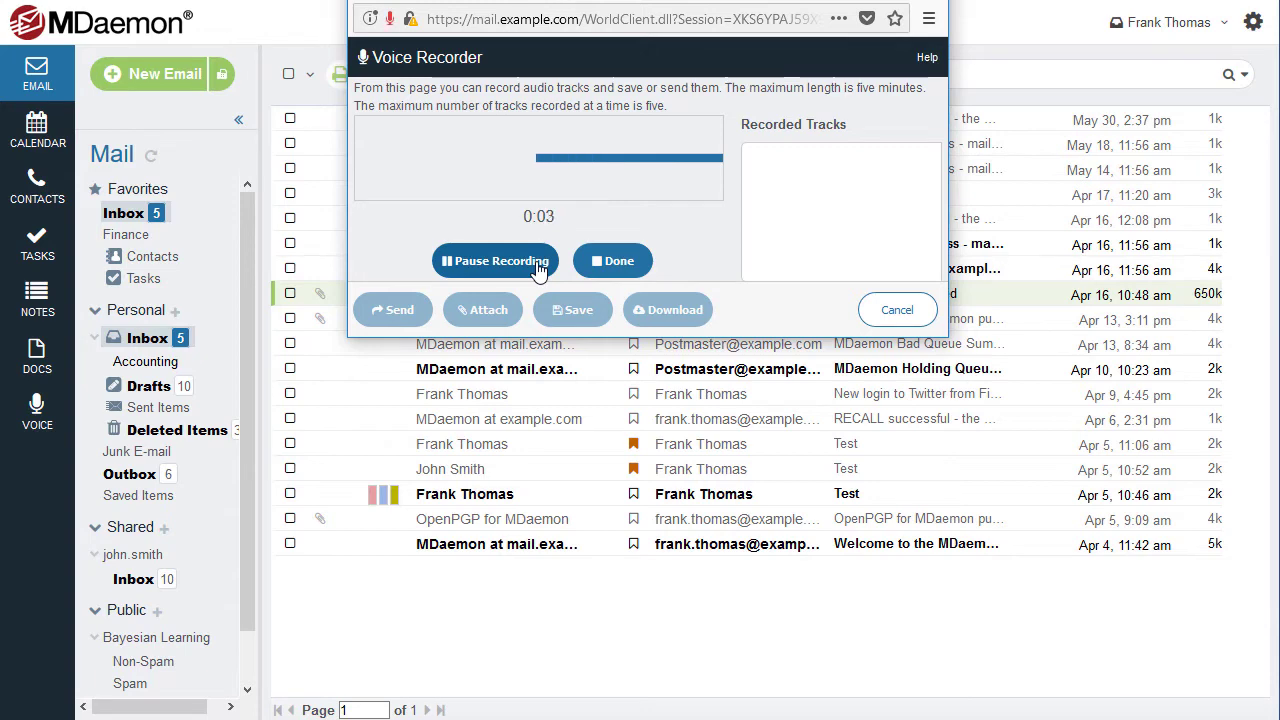
left_click(613, 266)
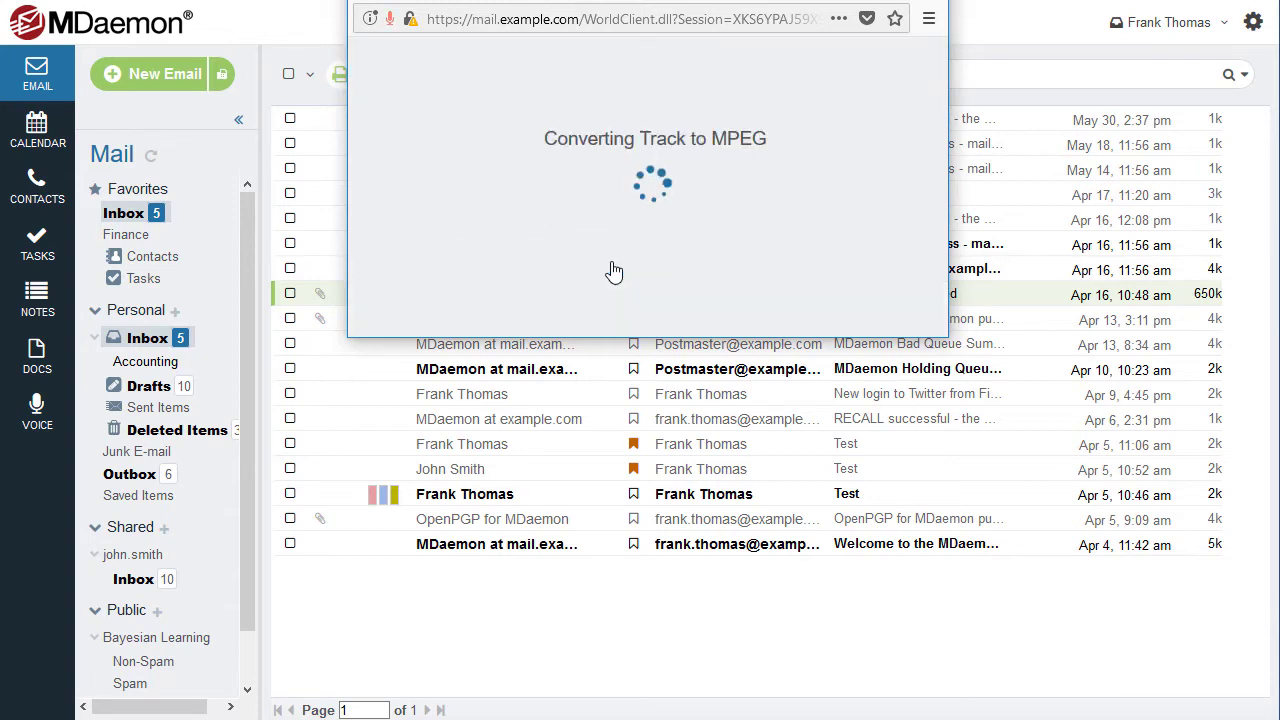
left_click(487, 312)
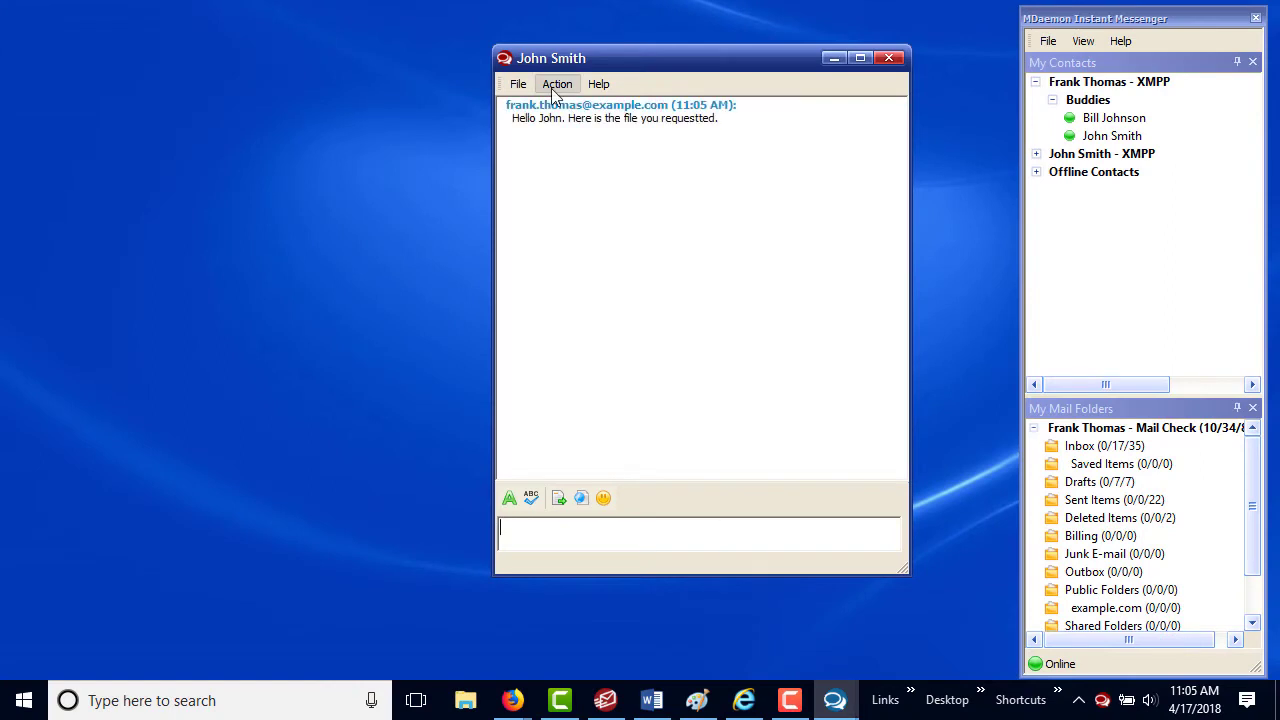
Step: Send the file DMARC-Report.xlsx to the chat partner in the MDaemon Instant Messenger conversation and dismiss the transfer dialog
left_click(557, 84)
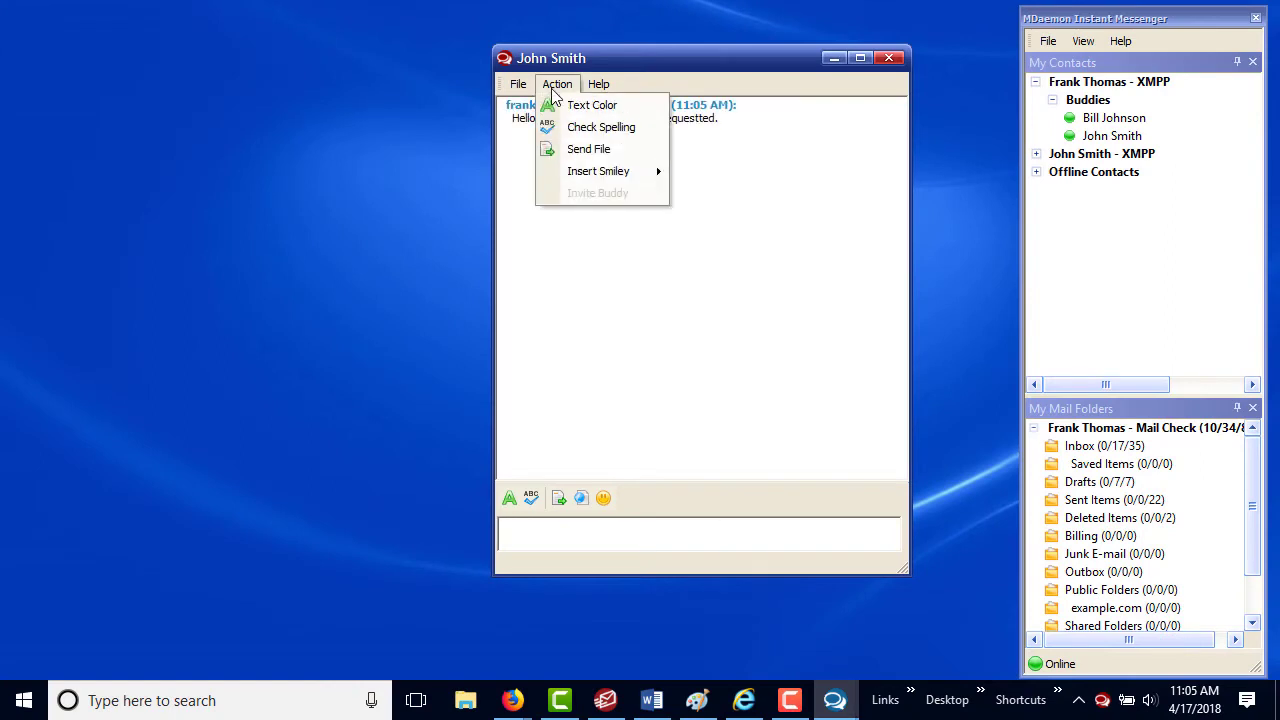
left_click(590, 149)
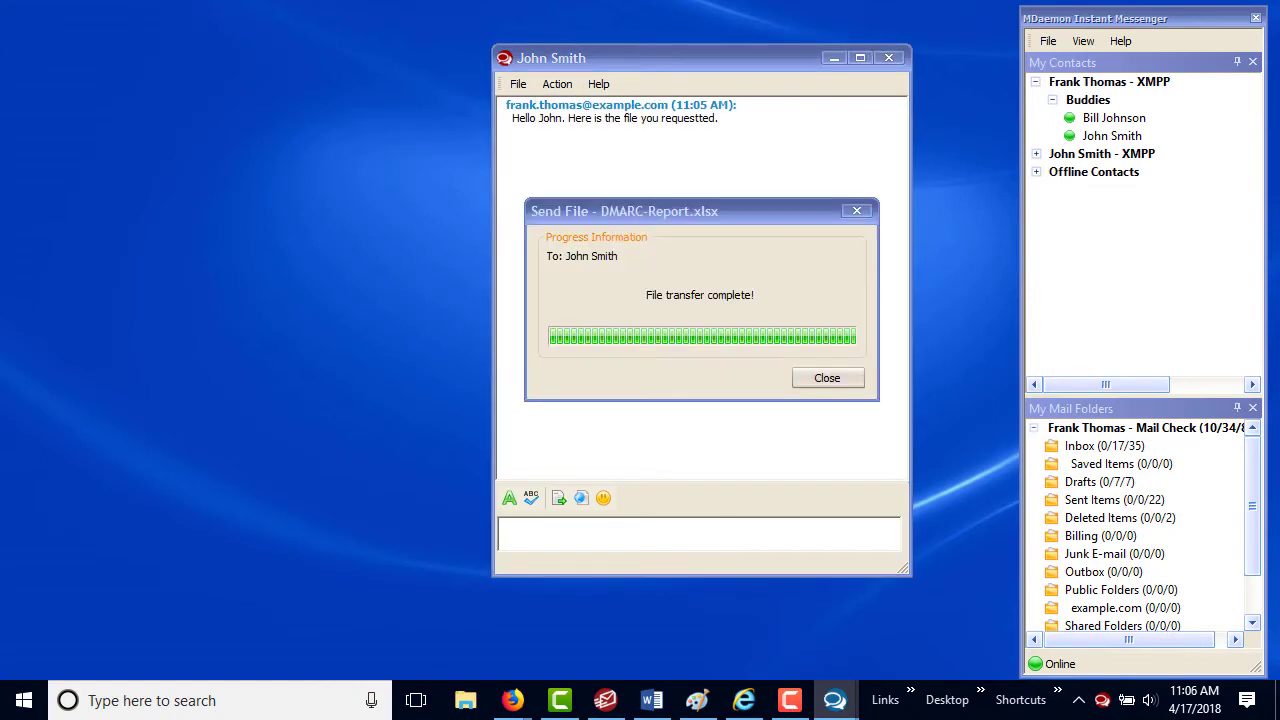
key("Escape")
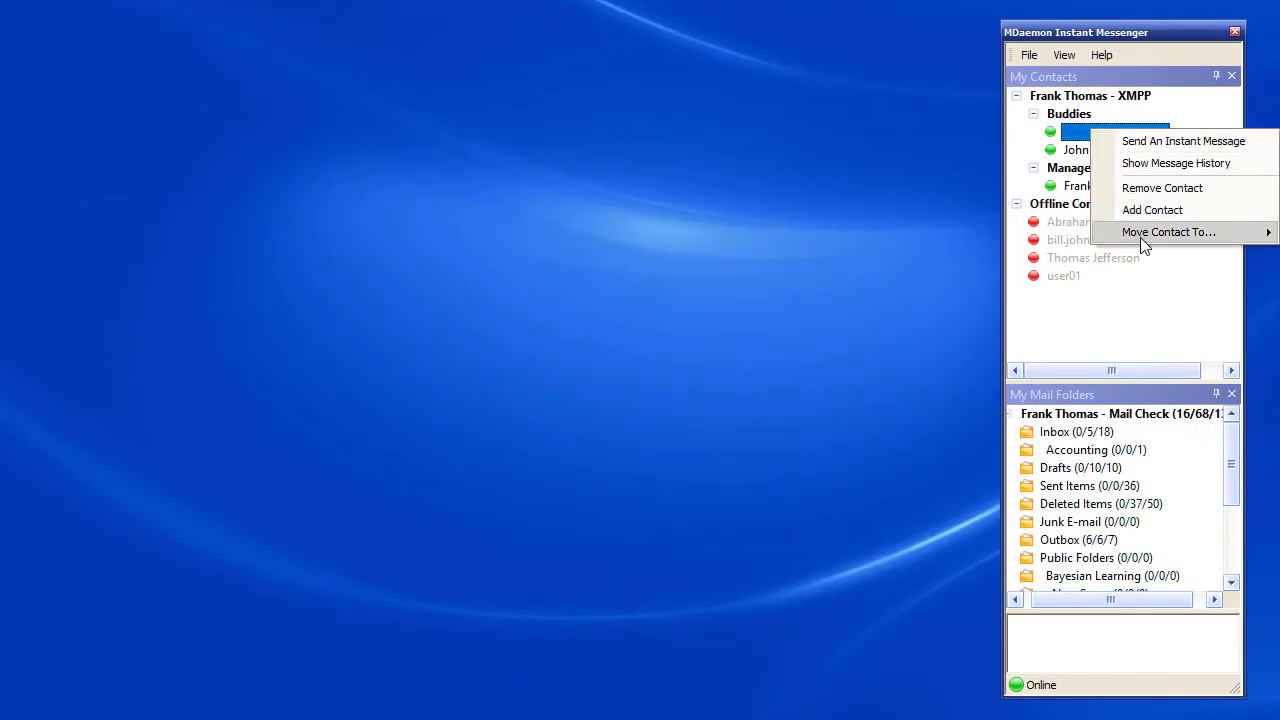
Step: Move the selected contact from the Buddies group to the Management group in MDaemon Instant Messenger
mouse_move(1143, 241)
left_click(1025, 256)
Step: Write "Hello all" in the Finance group chat room, and open the Inbox in Webmail from the new mail notification
right_click(1077, 96)
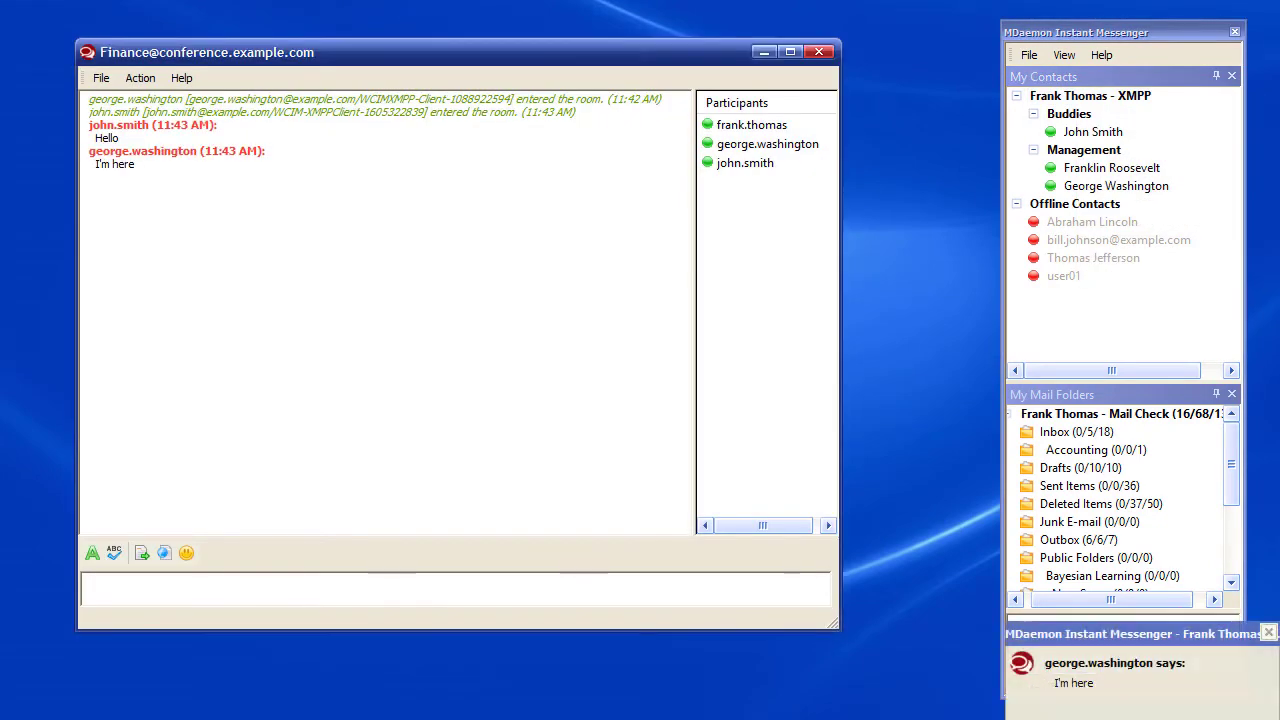
left_click(213, 596)
type("Hello all")
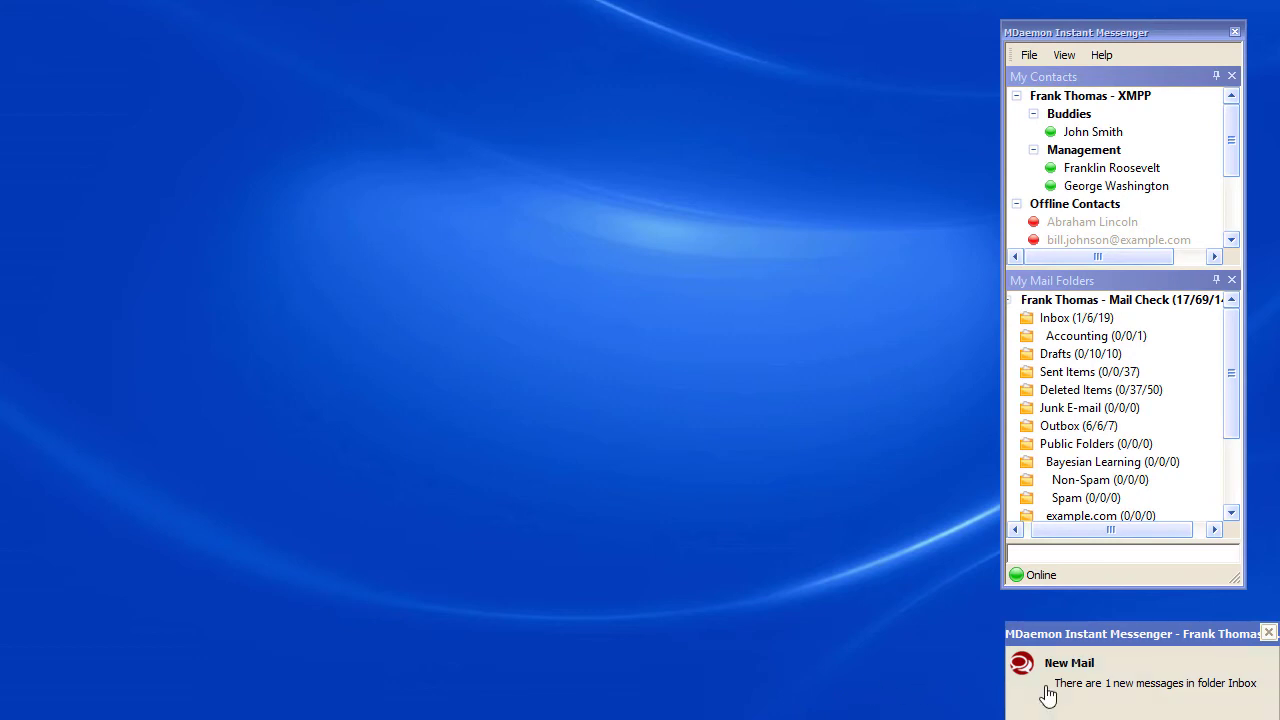
left_click(1047, 692)
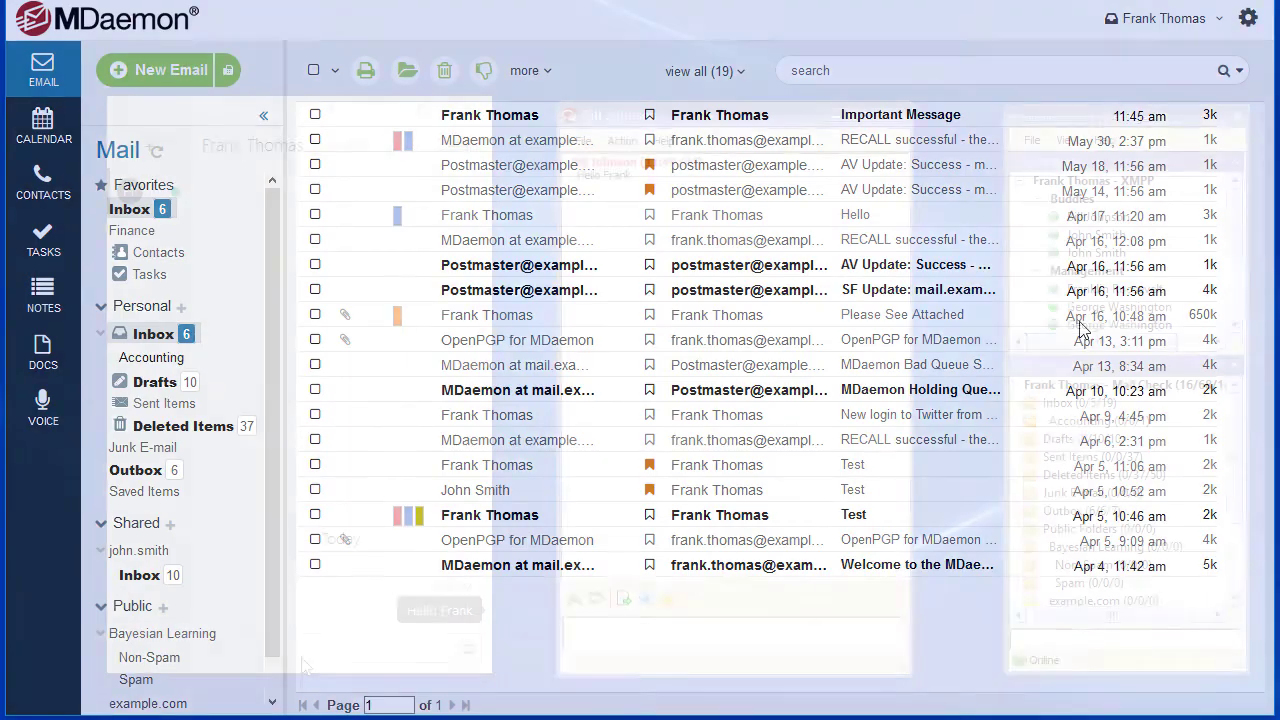
Step: Send "Did you know you can use your favorite XMPP client to chat with MDaemon Instant Messenger?" and reply "Yes. It's very useful!" from Instant Messenger
type("Did you know you can use your favorite XMPP client to chat with MDaemon Instant Messenger?")
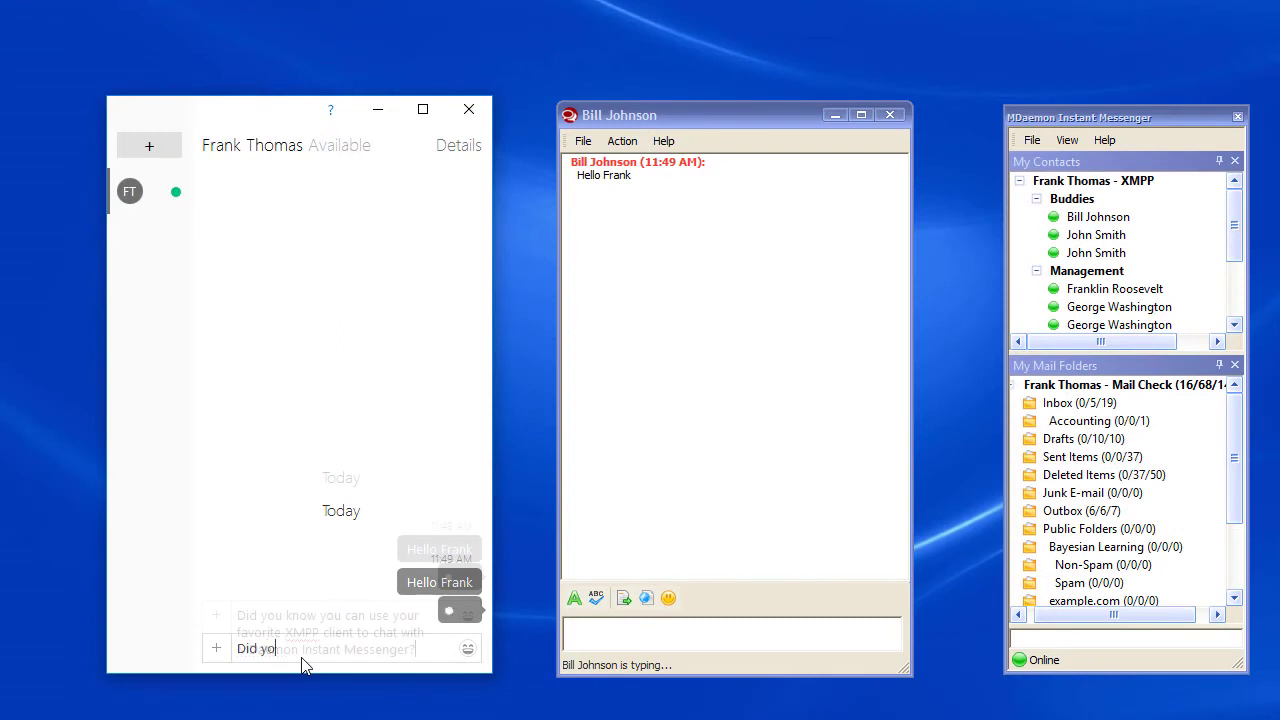
key("Return")
left_click(684, 630)
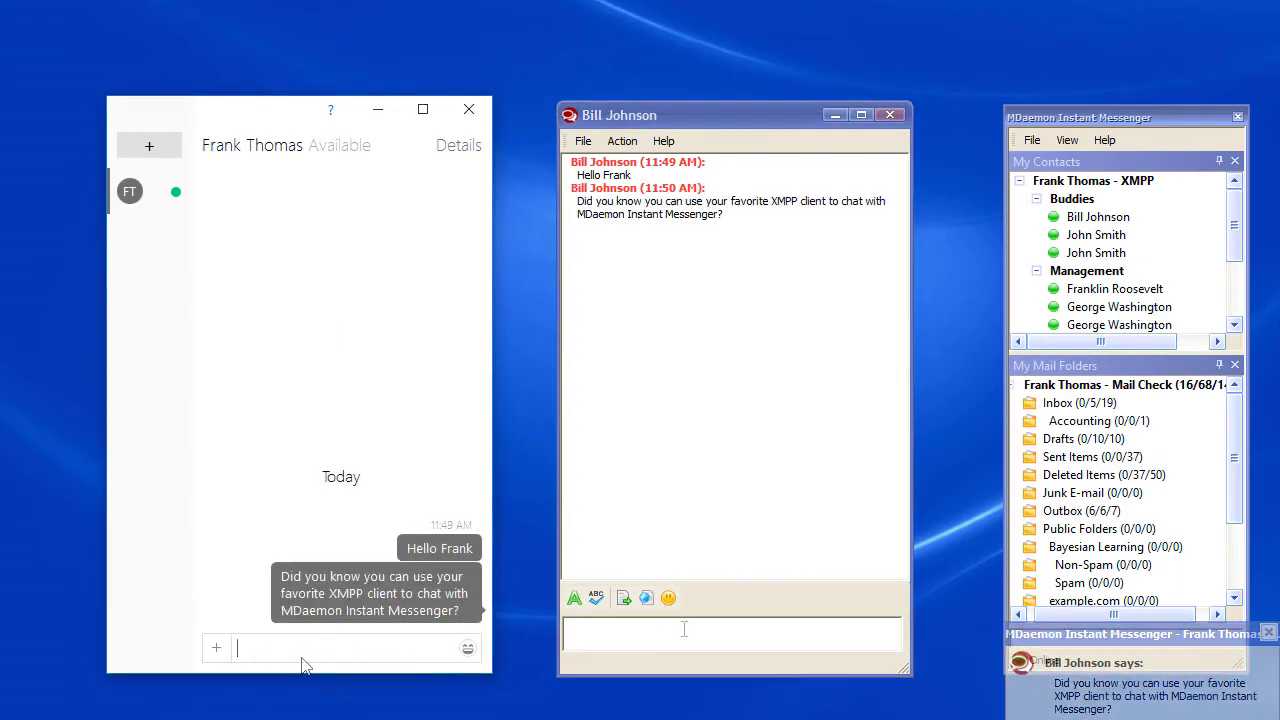
type("Yes. It's very useful!")
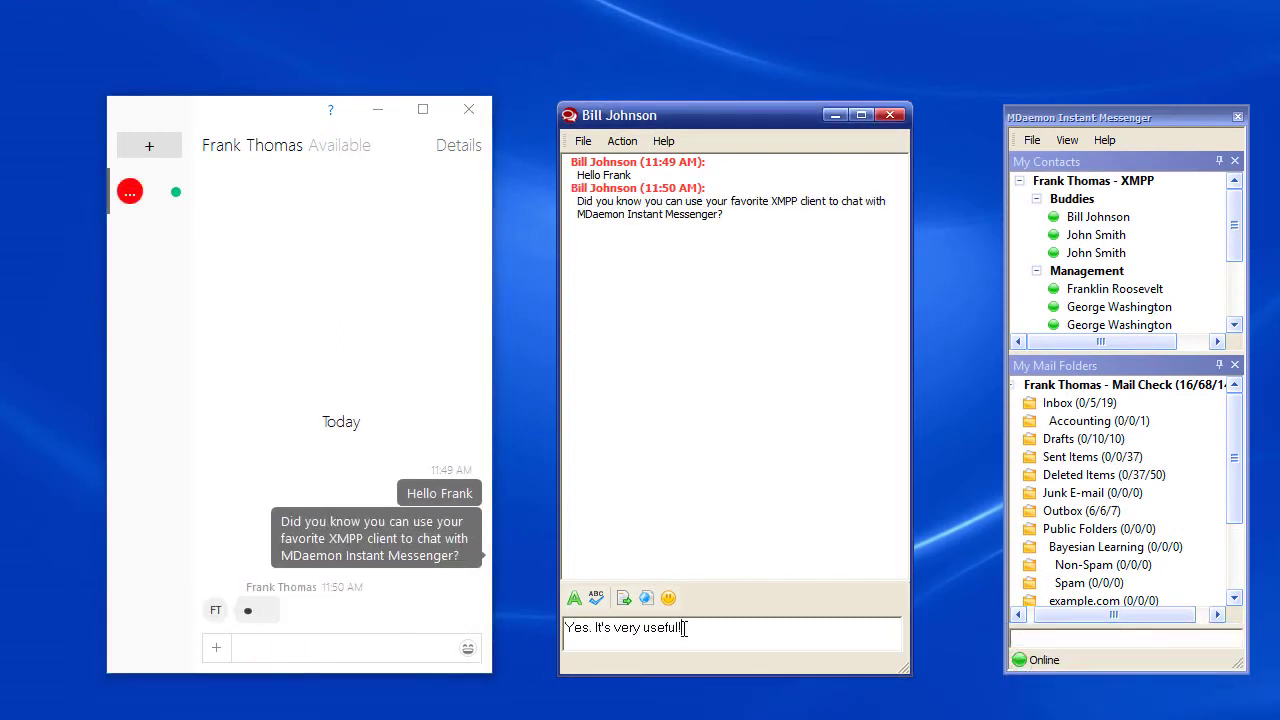
key("Return")
Step: Send "Agreed!" from the XMPP client and activate the reply box in the MDaemon Instant Messenger conversation
left_click(372, 648)
type("Agreed!")
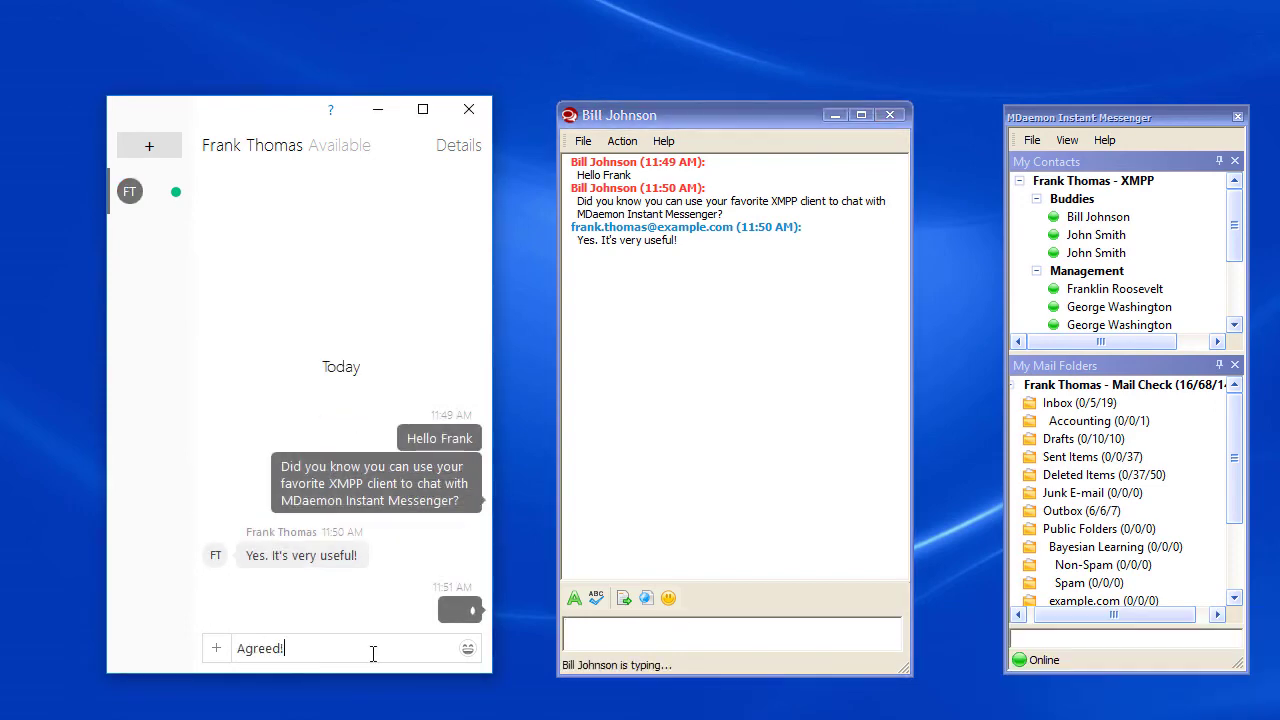
key("Return")
left_click(608, 640)
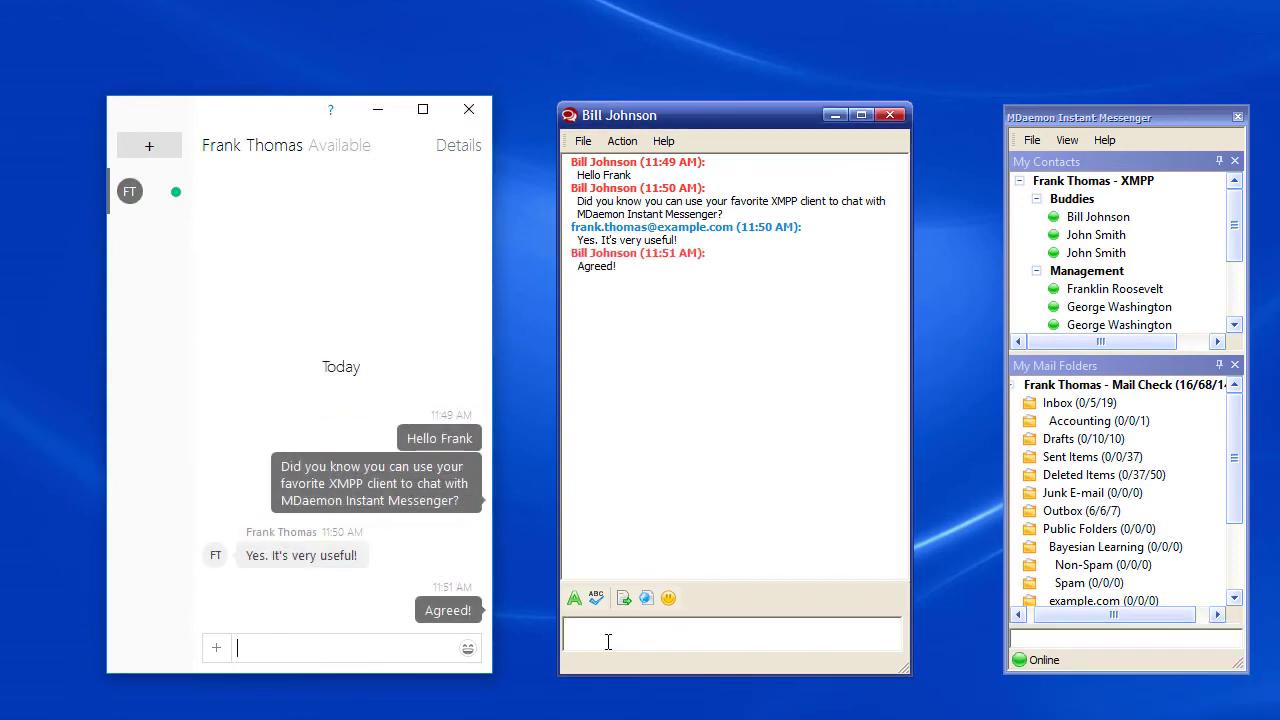